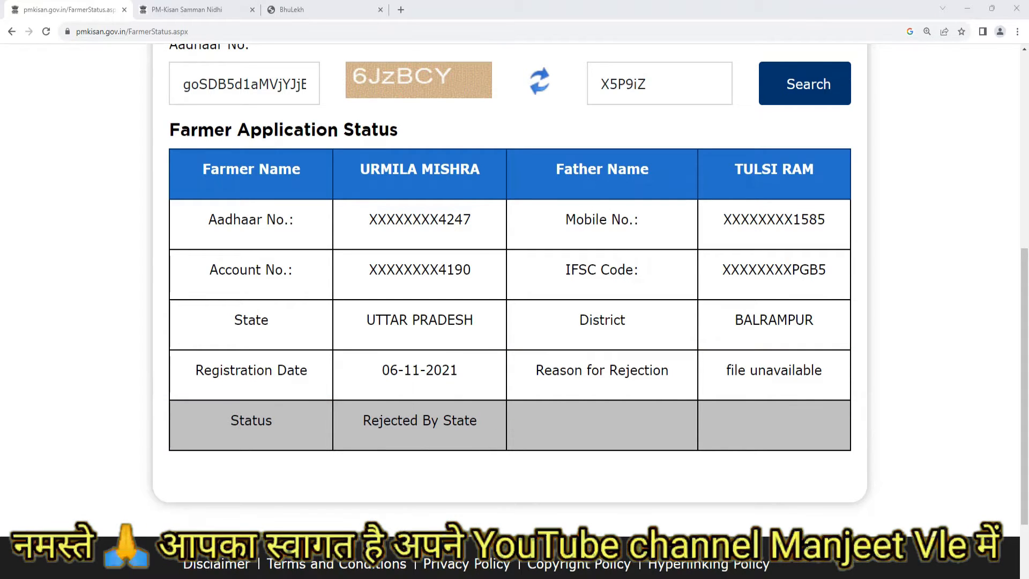
Step: Examine the farmer application status table for the farmer name, registration date, reason for rejection and status
drag(171, 135, 301, 194)
mouse_move(338, 141)
mouse_down()
mouse_move(441, 188)
mouse_move(505, 199)
mouse_up()
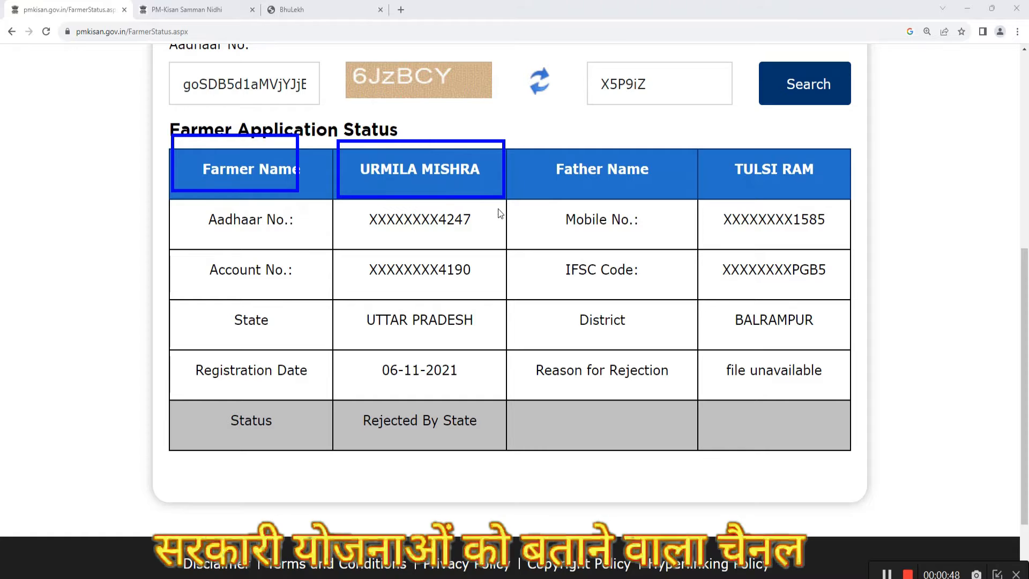
drag(159, 347, 319, 391)
drag(337, 348, 490, 385)
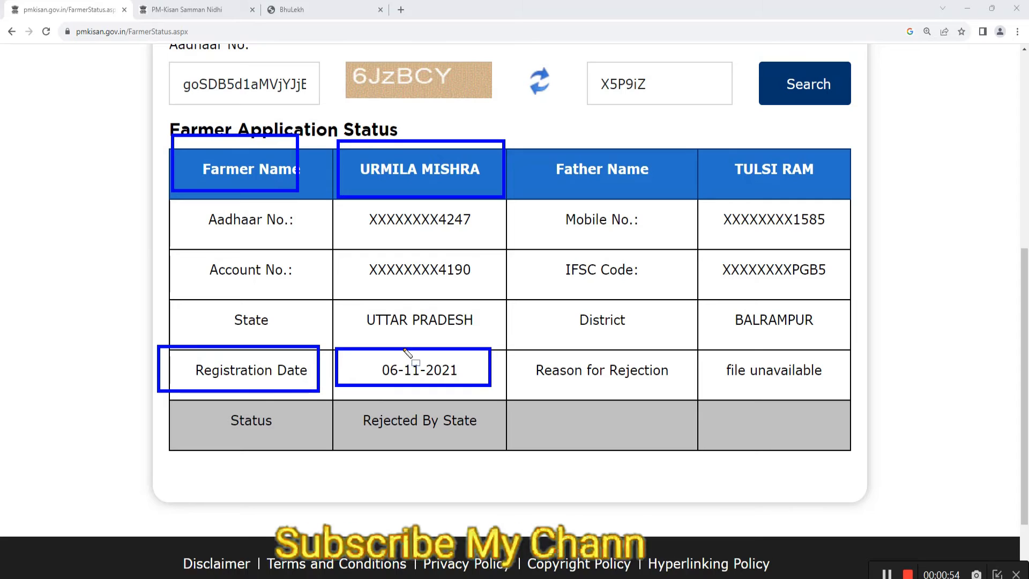
mouse_move(518, 340)
mouse_down()
mouse_move(562, 378)
mouse_move(689, 401)
mouse_up()
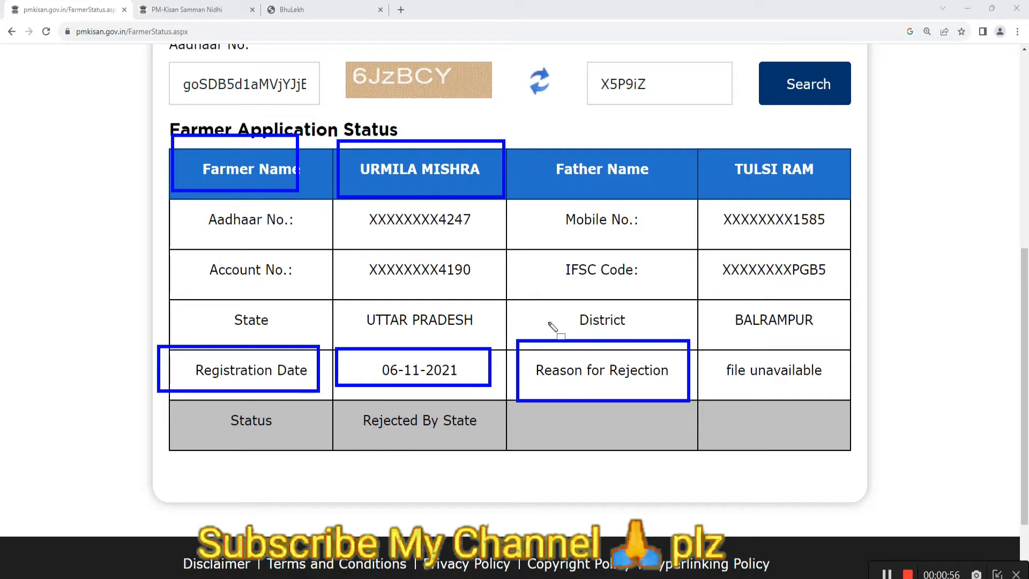
drag(704, 339, 857, 400)
drag(182, 402, 300, 441)
mouse_move(337, 394)
mouse_down()
mouse_move(533, 470)
mouse_move(525, 461)
mouse_up()
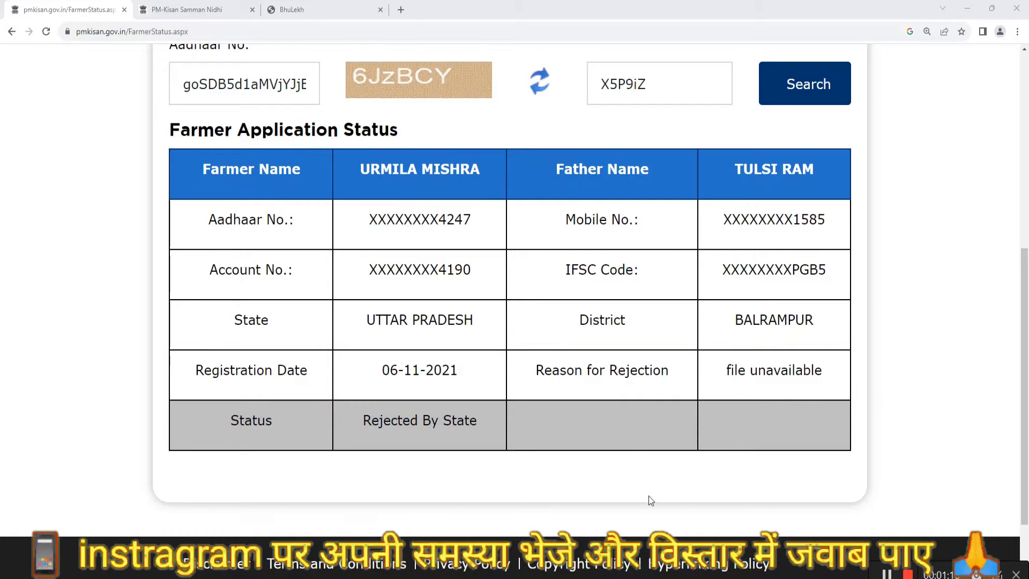
Step: Open Updation of Self Registered Farmers from the Farmers Corner section of the PM-Kisan home page
click(203, 6)
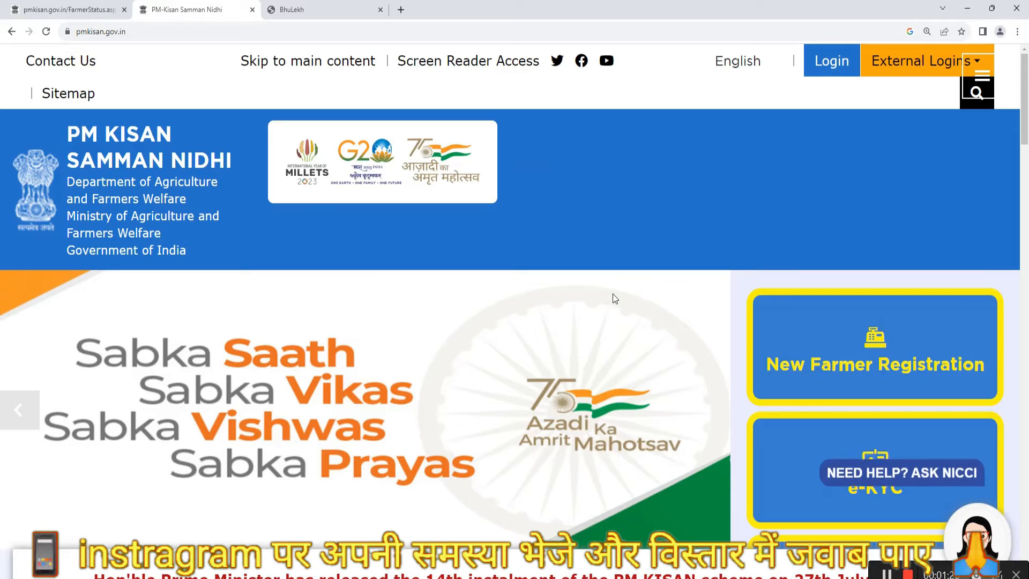
scroll(756, 422, down, 12)
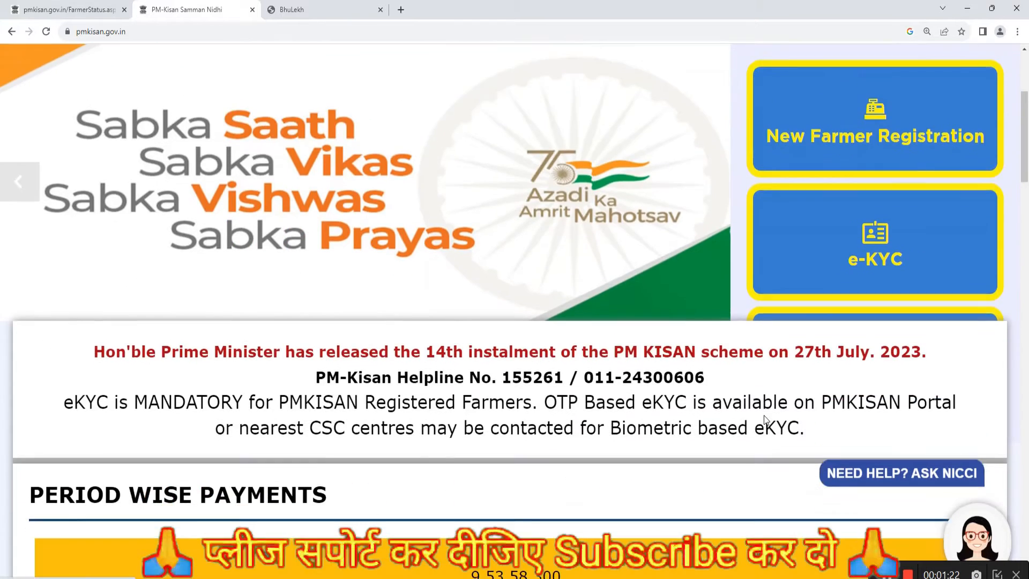
scroll(763, 421, down, 2)
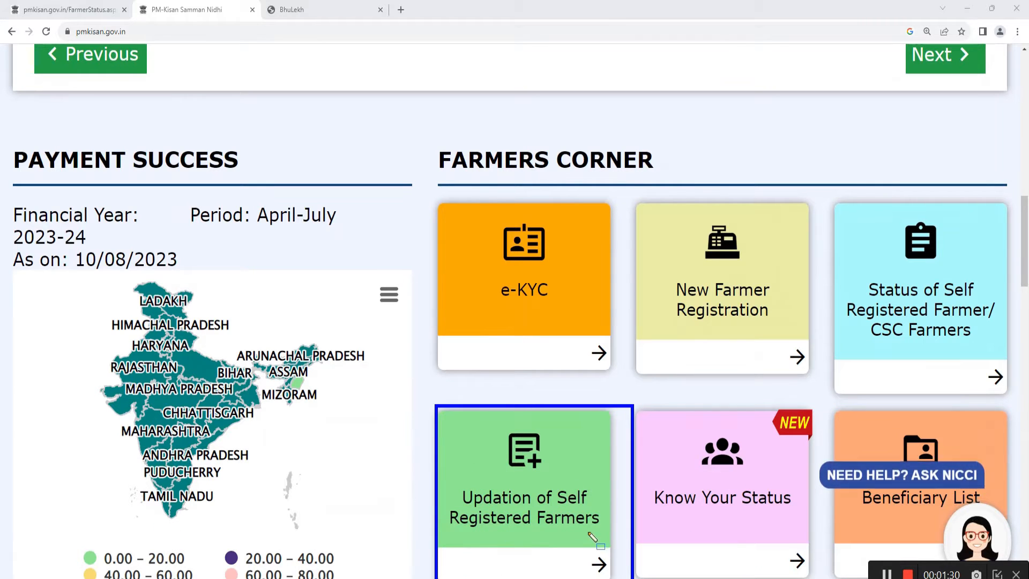
click(522, 464)
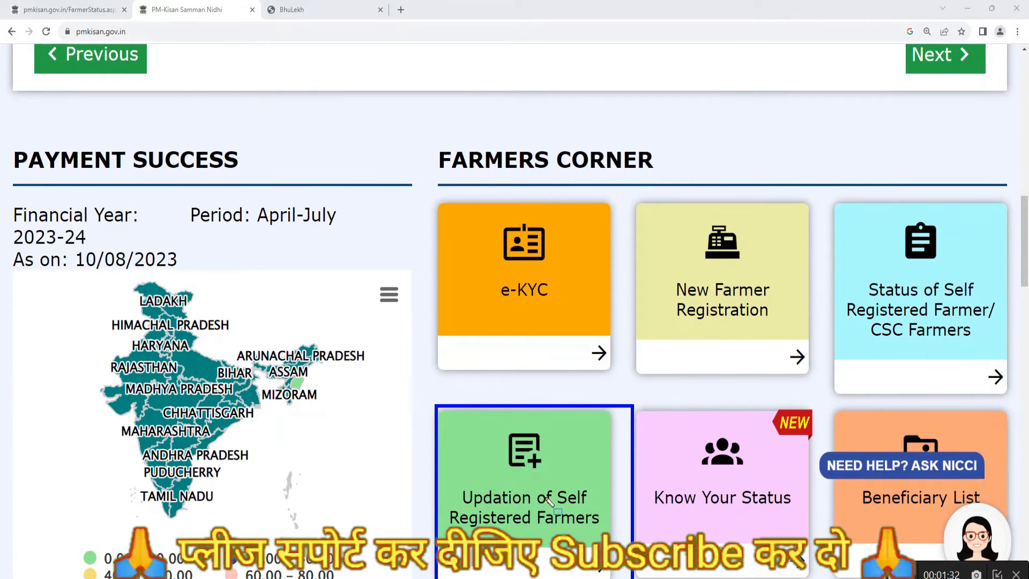
scroll(544, 485, down, 2)
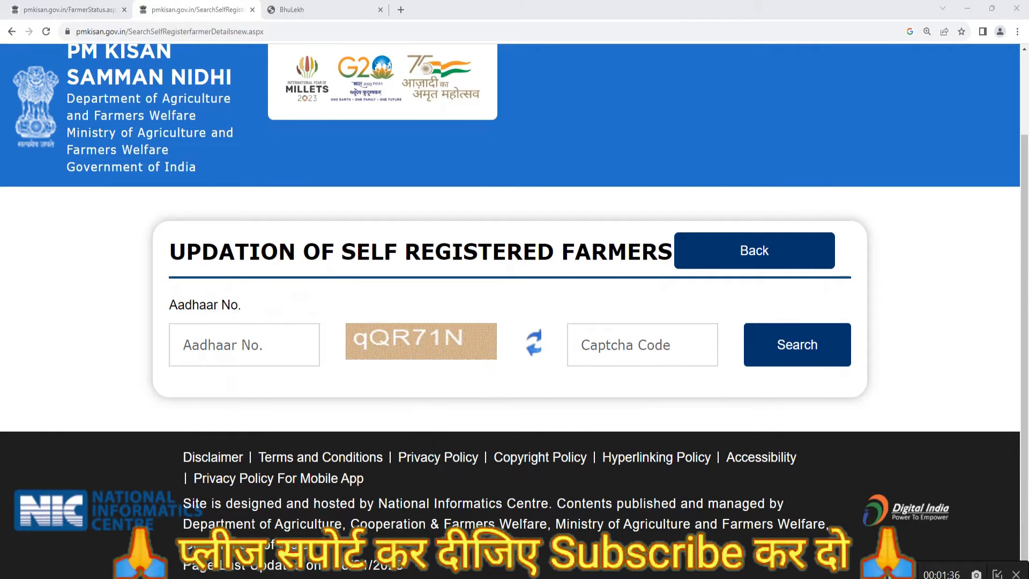
drag(155, 313, 294, 369)
drag(567, 318, 681, 379)
drag(740, 317, 850, 384)
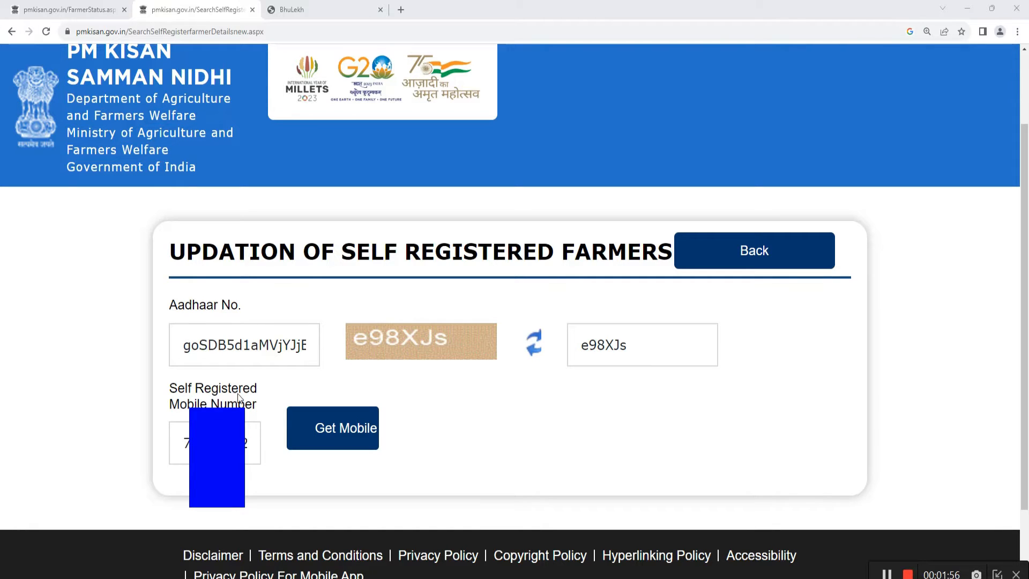
Step: Request an OTP for the farmer's self-registered mobile number
click(343, 431)
click(321, 427)
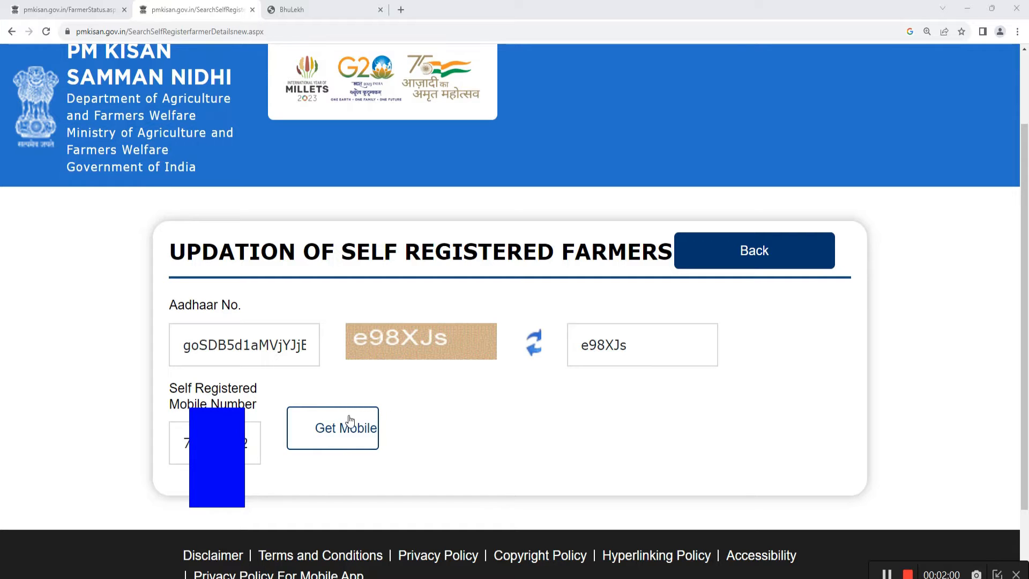
click(354, 438)
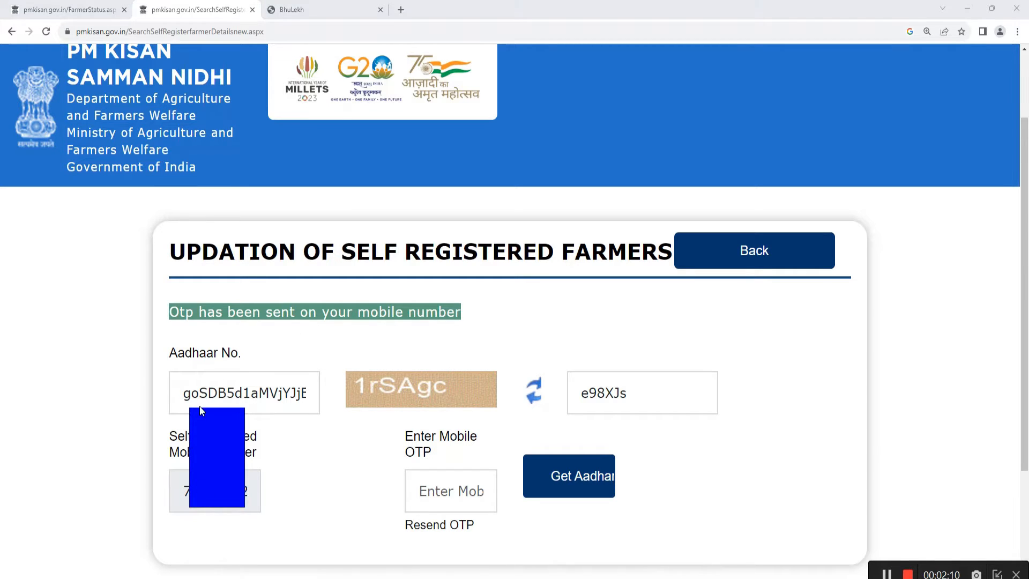
mouse_move(148, 280)
mouse_down()
mouse_move(268, 347)
mouse_move(493, 348)
mouse_up()
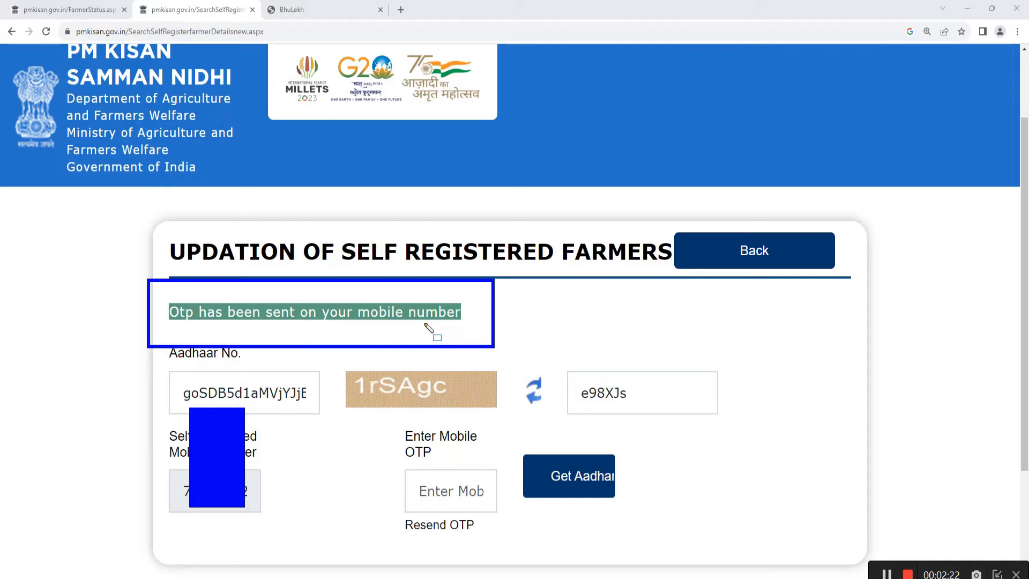
drag(381, 460, 475, 508)
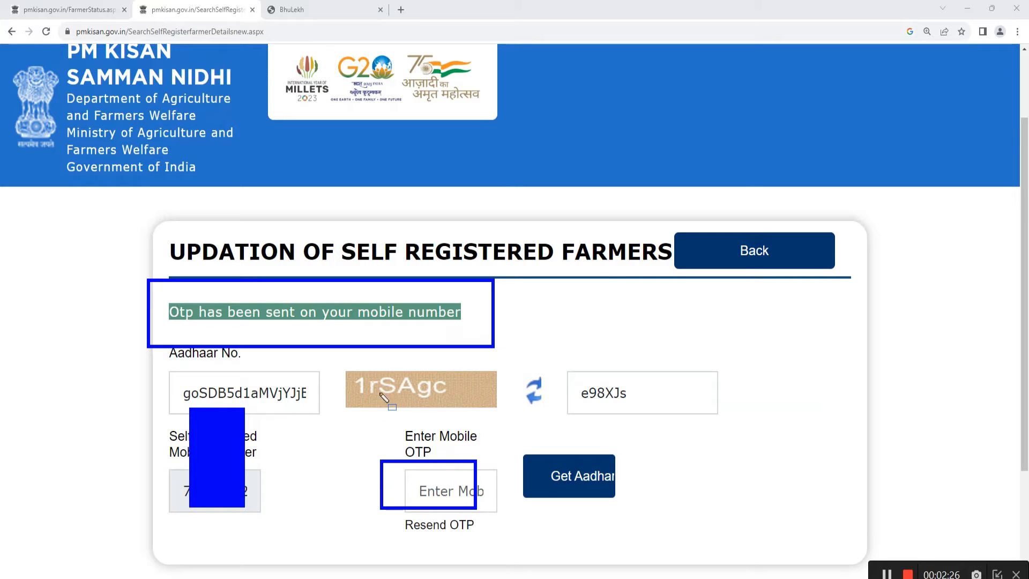
Step: Replace the old captcha entry with the code in the refreshed captcha image
click(636, 403)
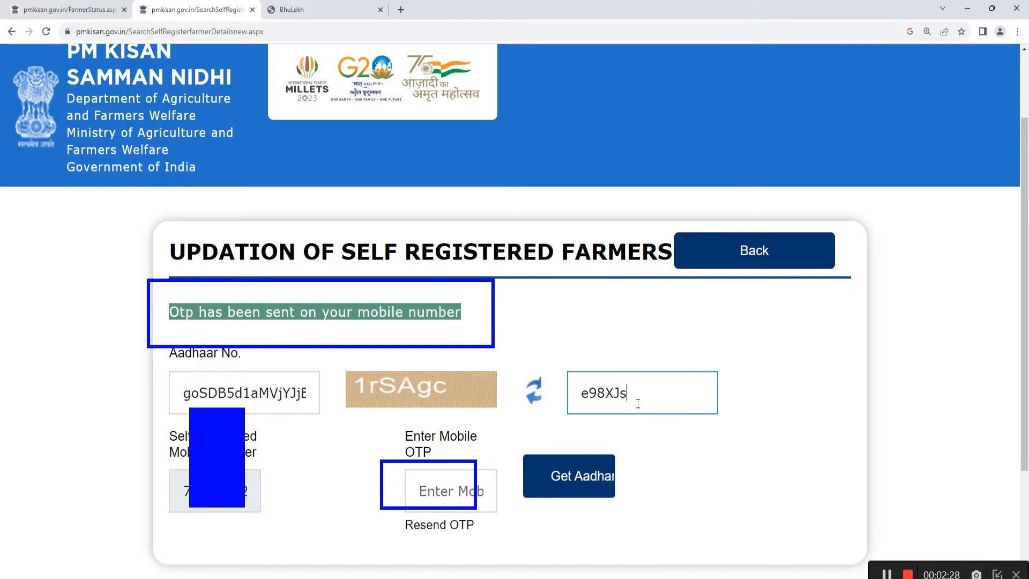
key(BackSpace)
key(BackSpace)
key(BackSpace)
key(BackSpace)
key(BackSpace)
key(BackSpace)
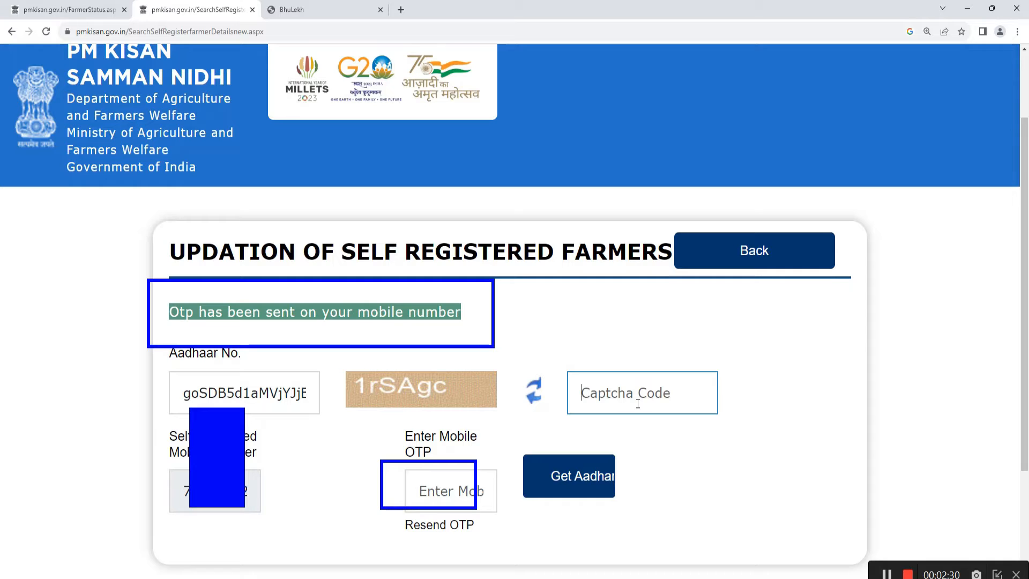
text(1rSAgc)
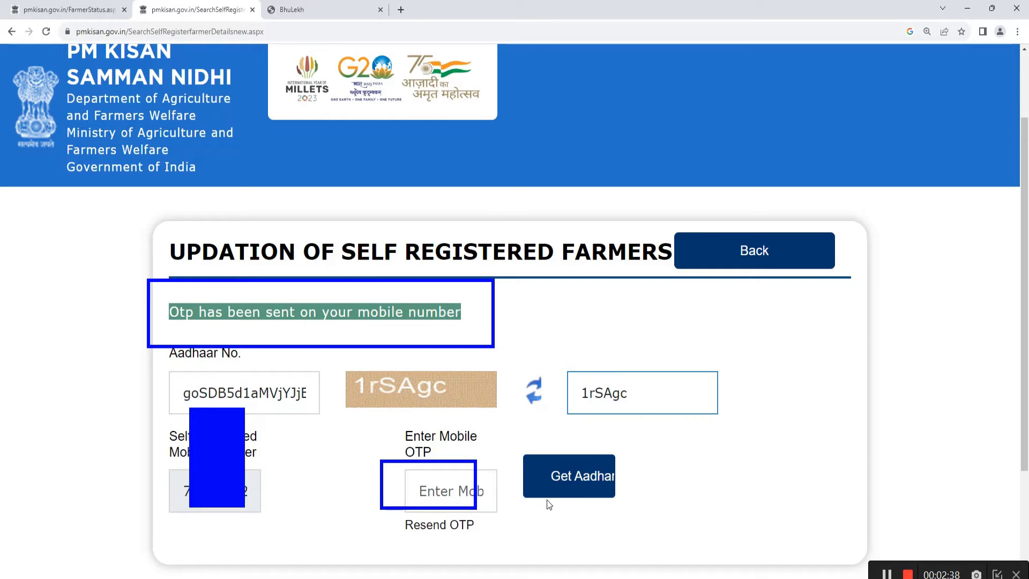
Step: Enter the OTP received on the self-registered mobile number and request the Aadhaar OTP
click(578, 495)
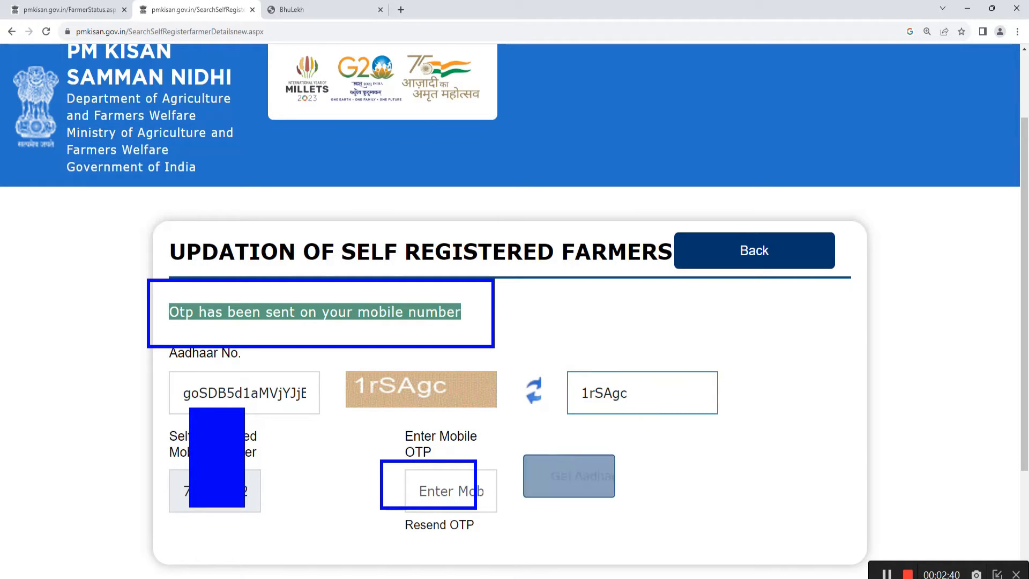
click(439, 491)
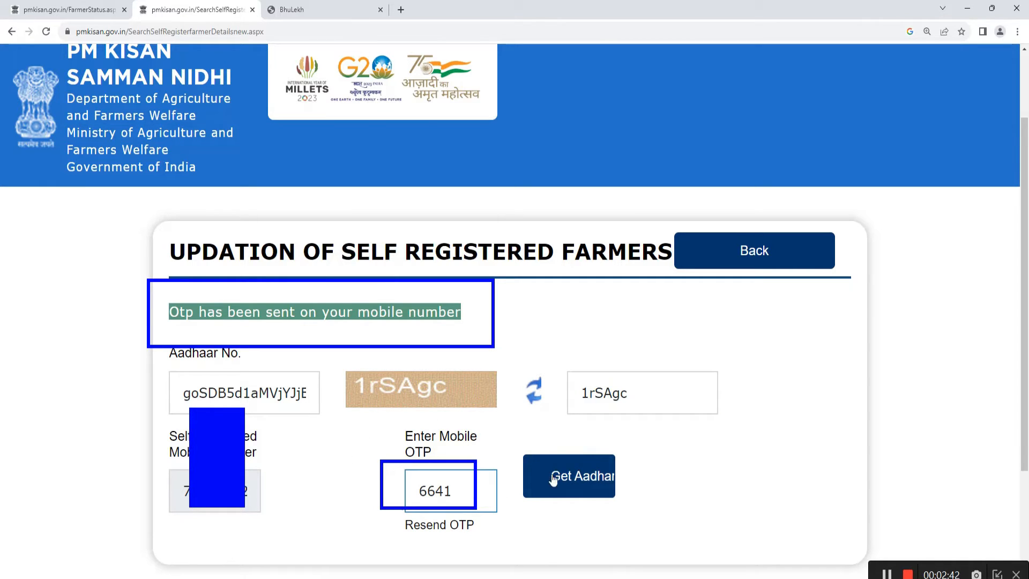
click(568, 483)
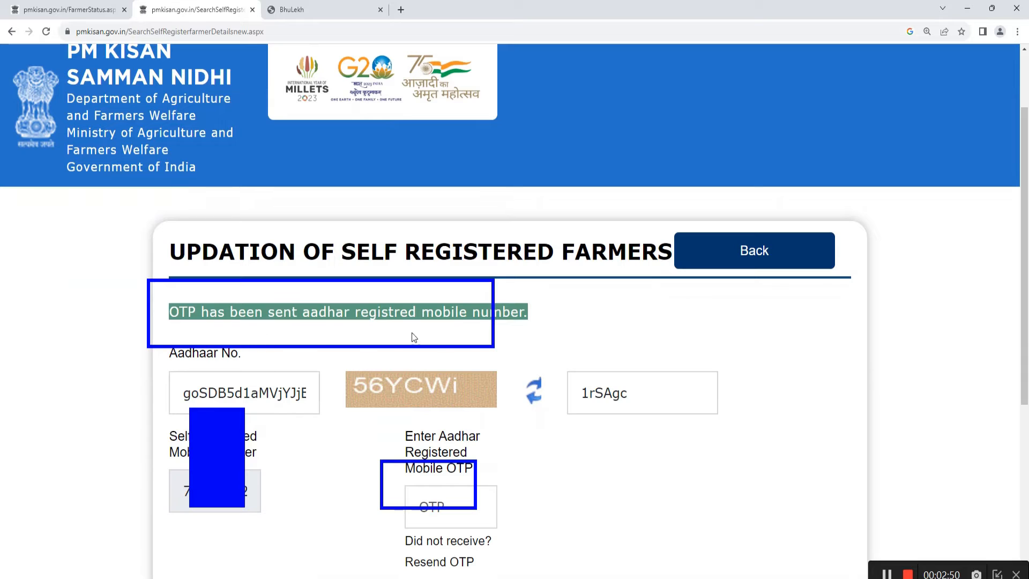
click(885, 575)
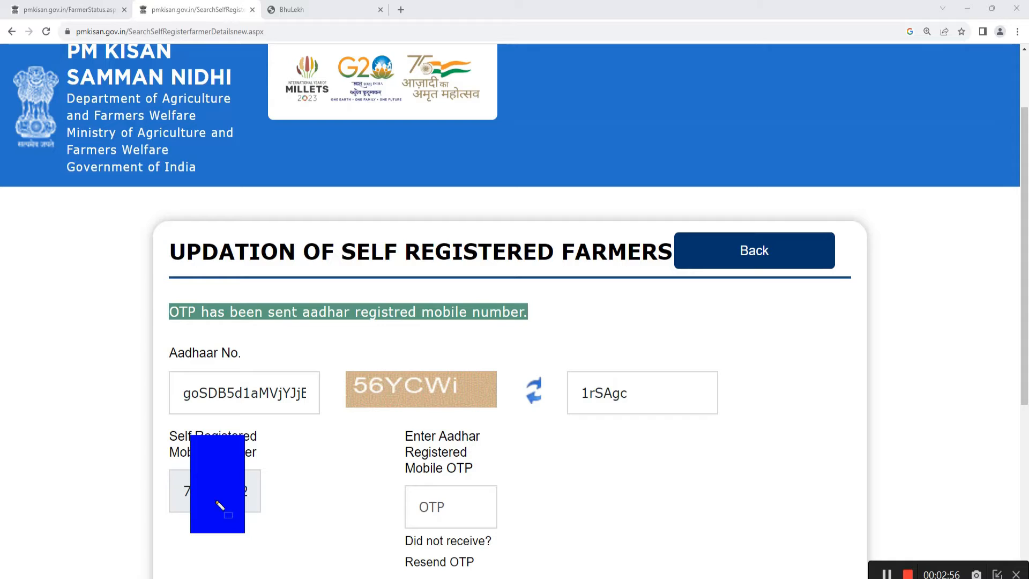
mouse_move(148, 278)
mouse_down()
mouse_move(546, 374)
mouse_move(635, 371)
mouse_up()
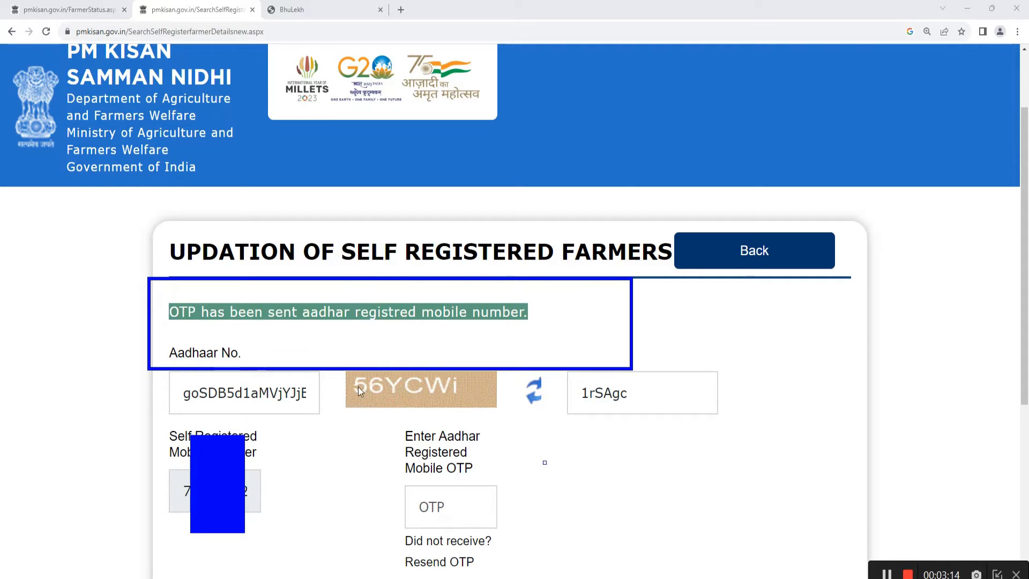
Step: Clear the outdated captcha entry and fill in the currently displayed captcha code for the Aadhaar OTP stage
click(626, 398)
key(BackSpace)
key(BackSpace)
key(BackSpace)
key(BackSpace)
key(BackSpace)
key(BackSpace)
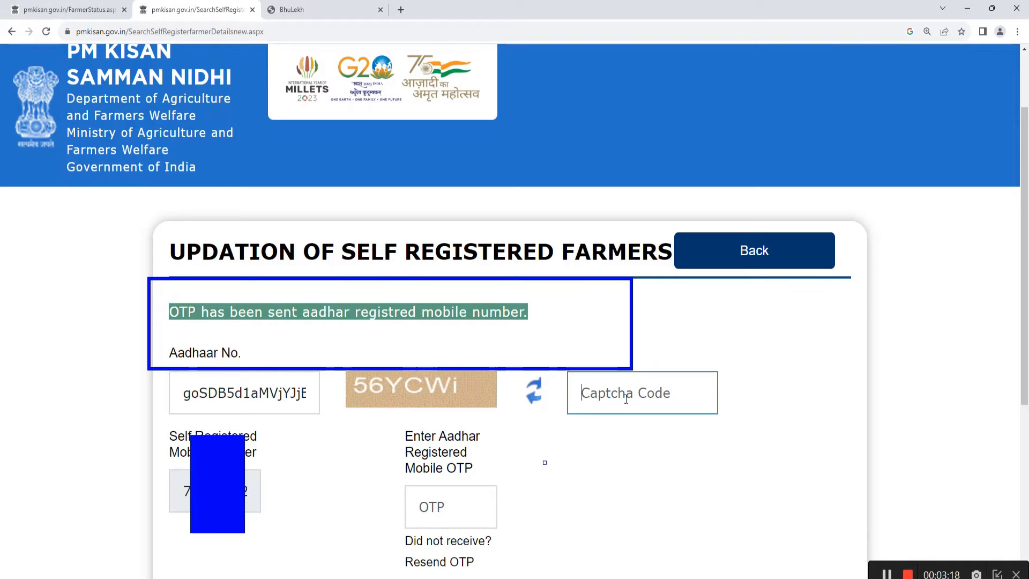
text(56YC)
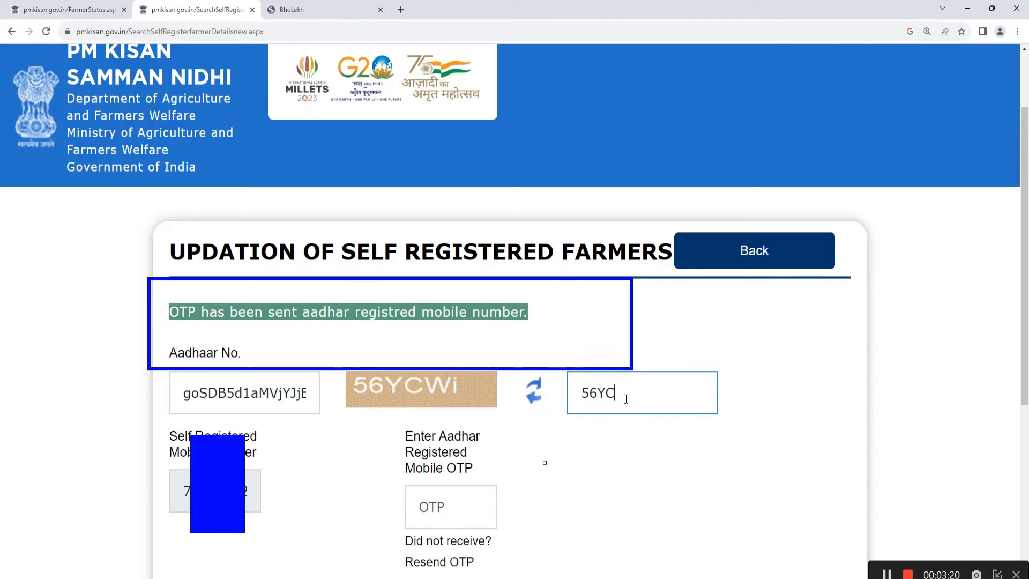
text(Wi)
Step: Enter the Aadhaar-registered mobile OTP, give consent and submit the form to open the farmer detail editor
click(470, 510)
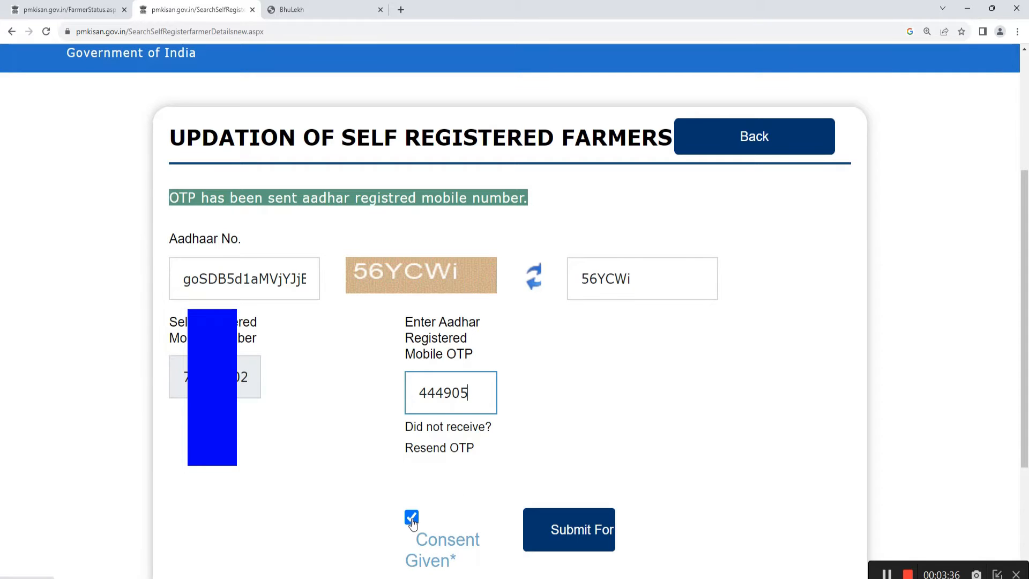
click(583, 532)
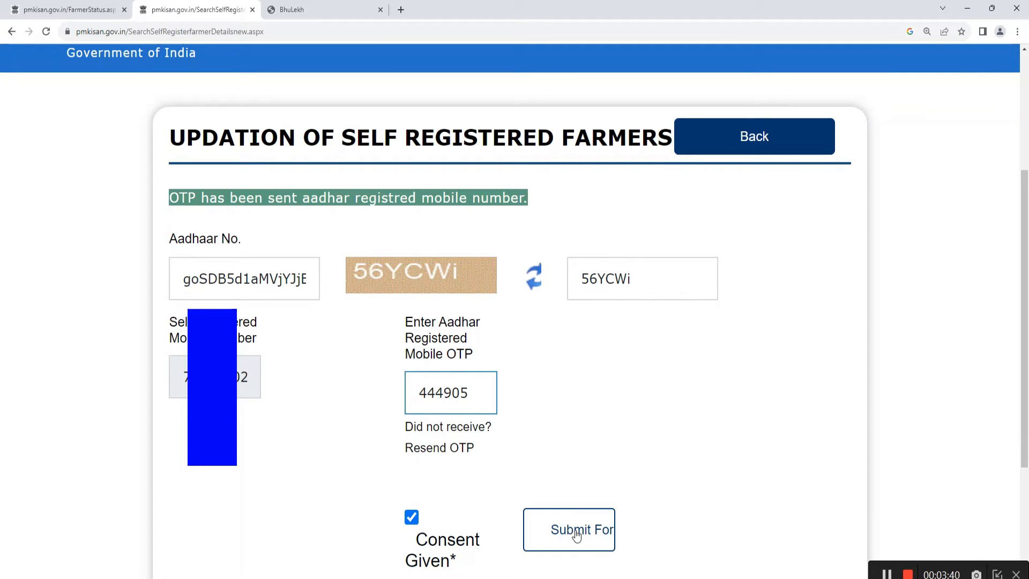
click(576, 533)
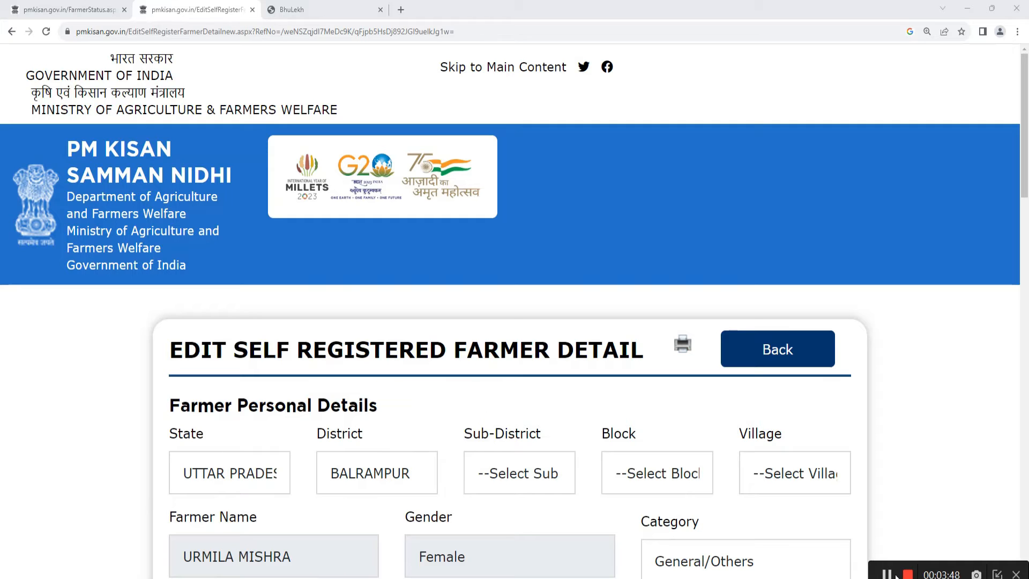
Step: Examine the State, District, Sub-District, Block and Village choices under Farmer Personal Details without changing them
scroll(156, 288, down, 4)
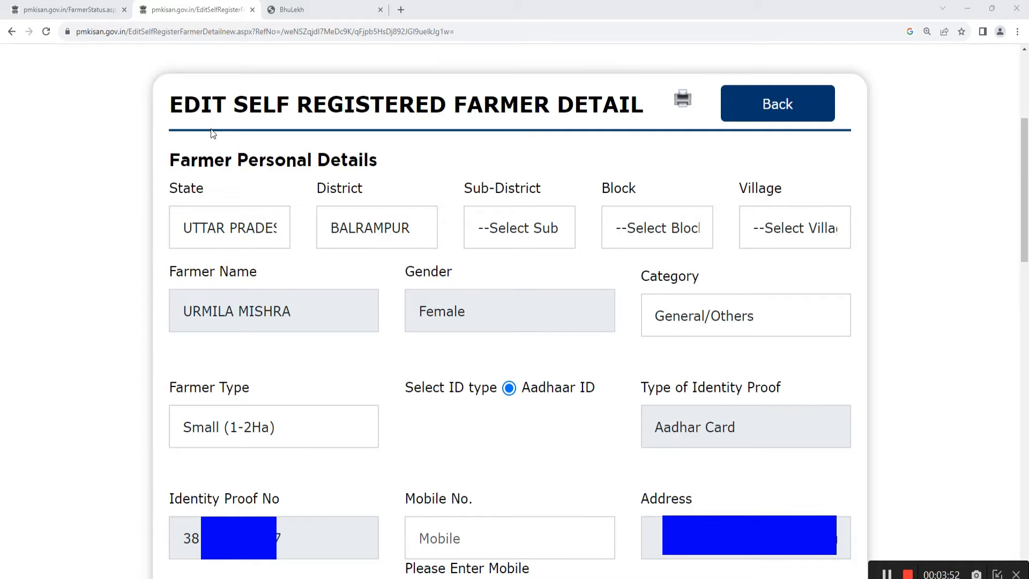
mouse_move(135, 79)
mouse_down()
mouse_move(367, 142)
mouse_move(605, 142)
mouse_move(661, 131)
mouse_up()
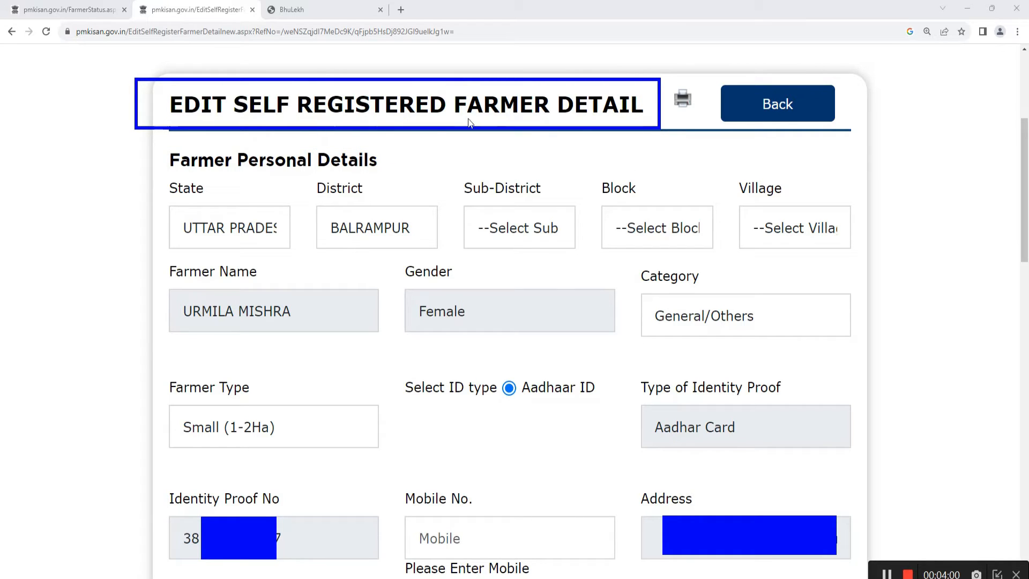
click(265, 233)
click(281, 197)
click(393, 233)
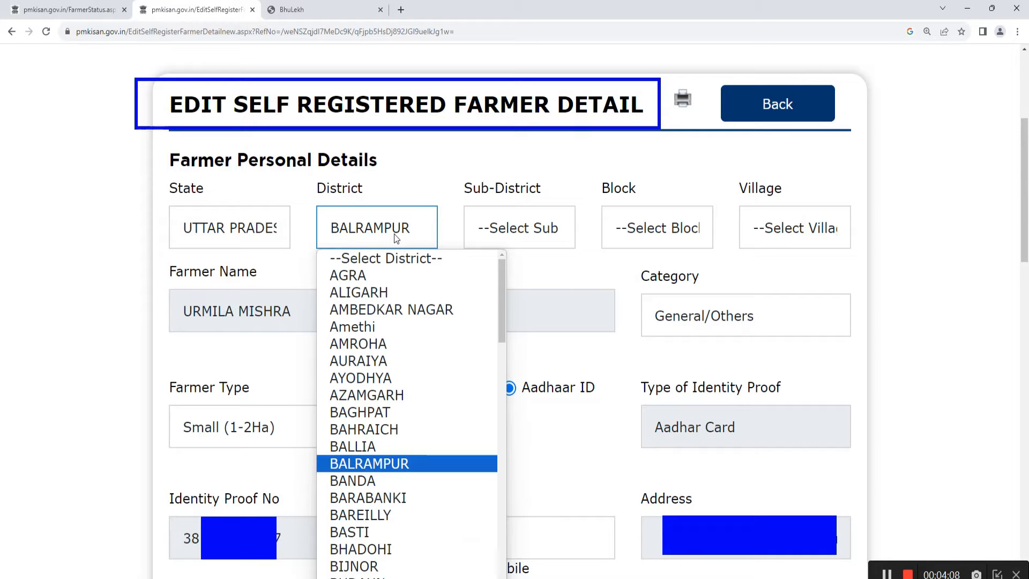
click(394, 234)
click(519, 234)
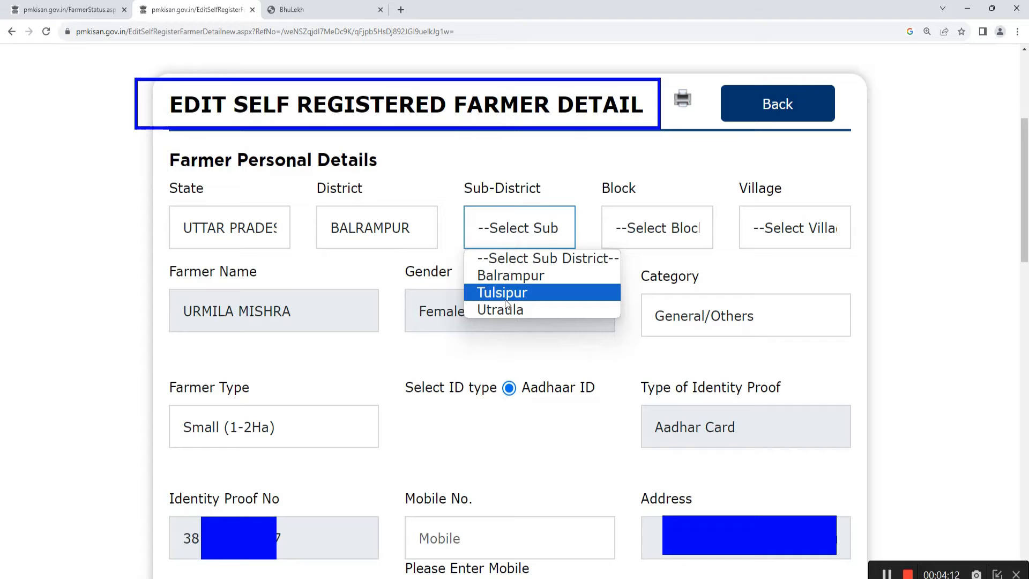
click(581, 197)
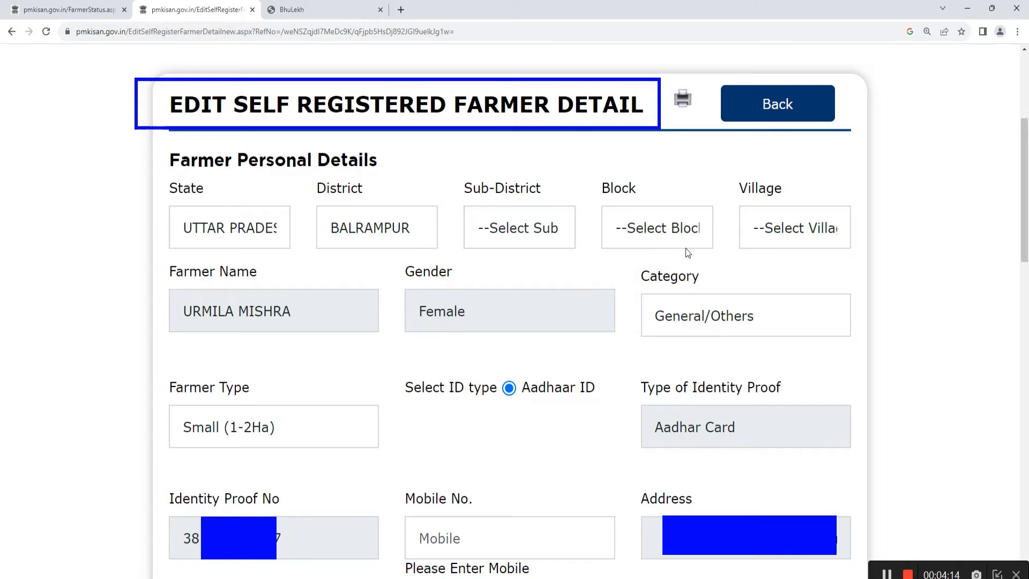
click(666, 222)
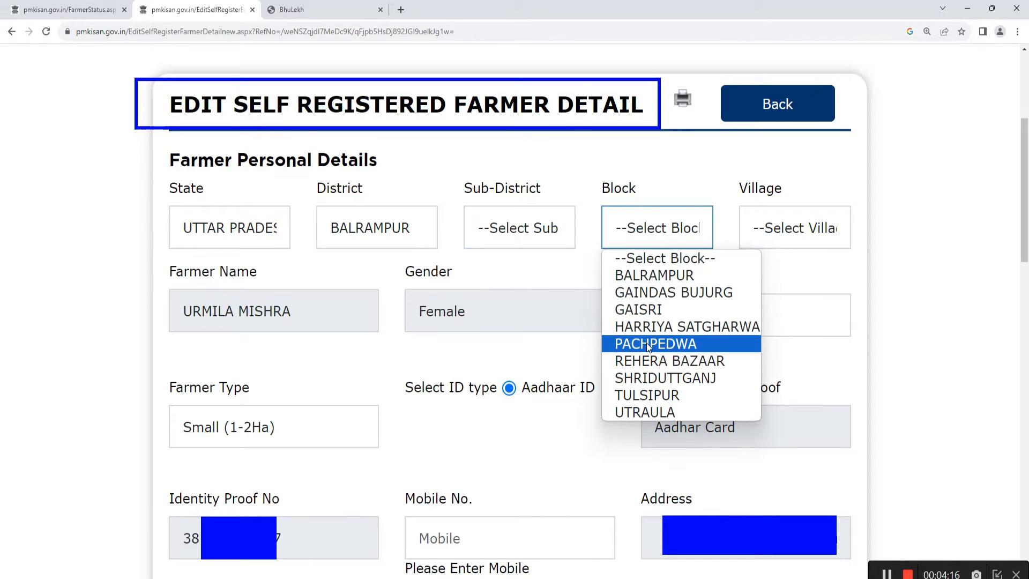
click(689, 195)
click(761, 225)
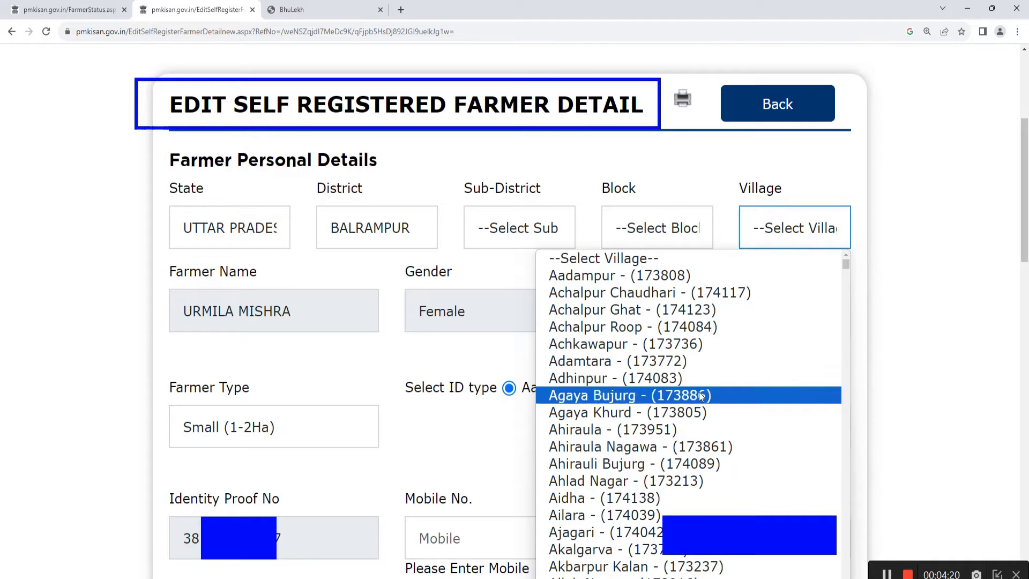
click(765, 202)
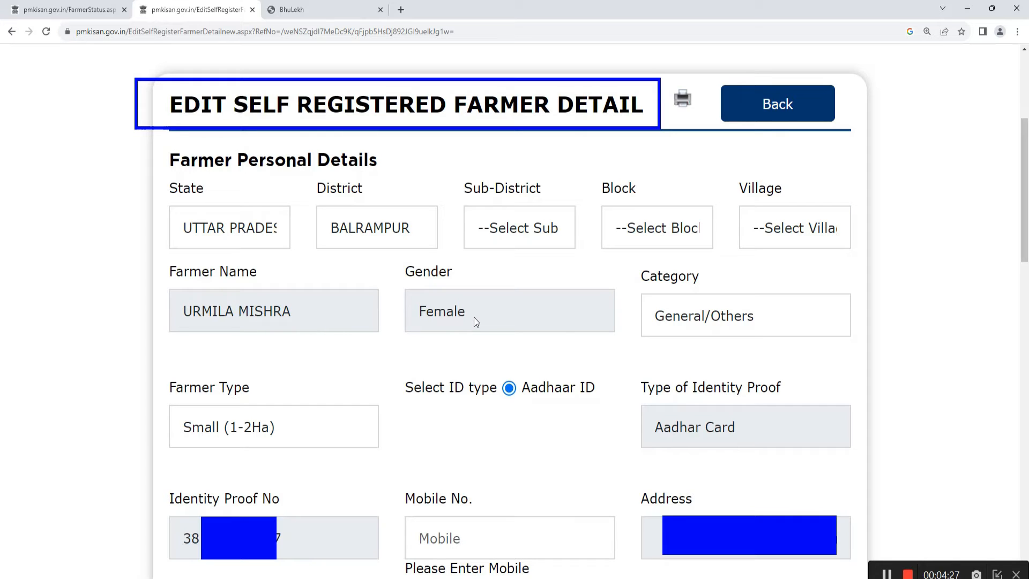
Step: Examine the Category and Farmer Type choices under Farmer Personal Details without changing them
click(690, 317)
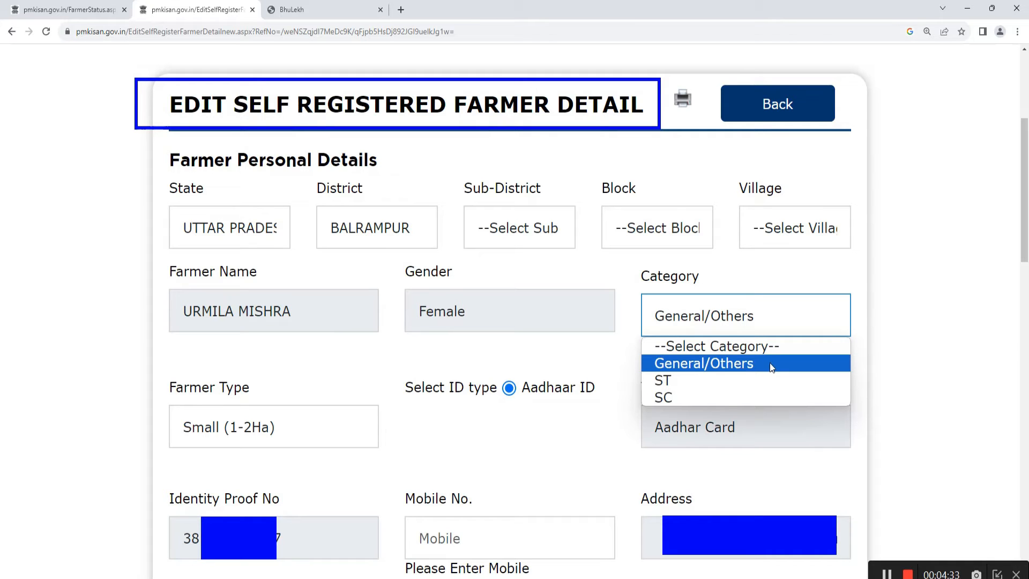
click(872, 359)
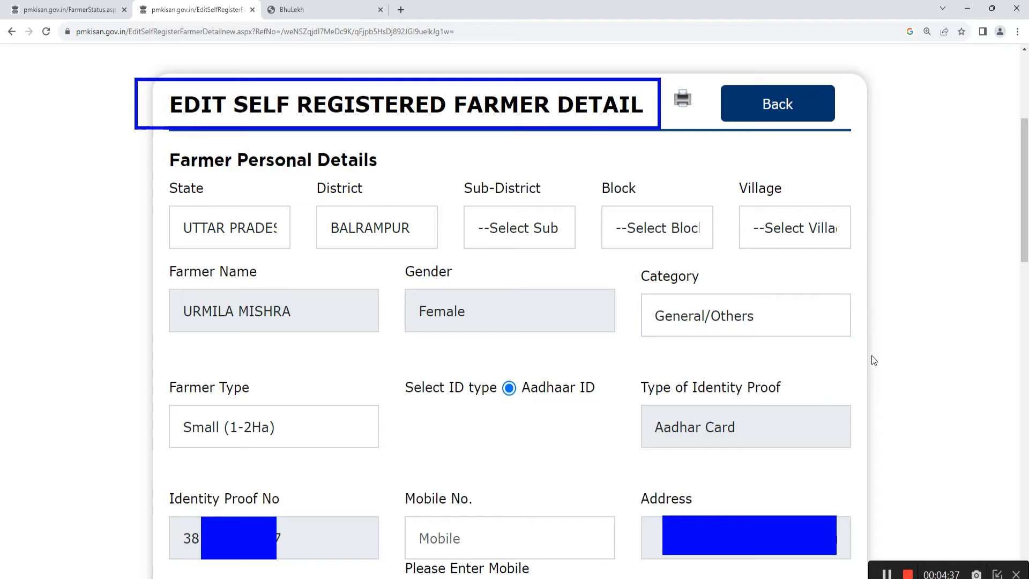
click(236, 421)
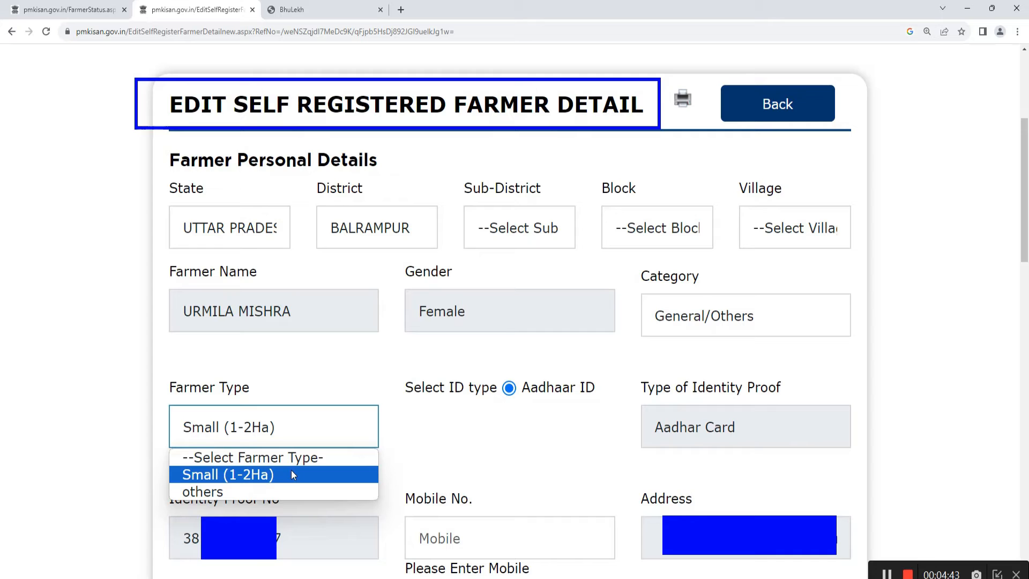
click(397, 471)
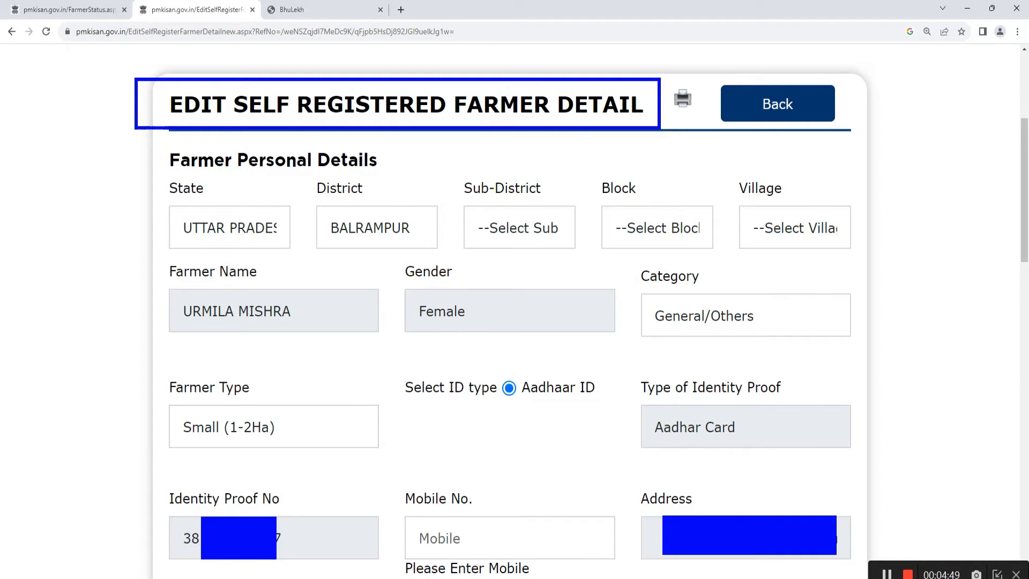
mouse_move(156, 474)
mouse_down()
mouse_move(246, 552)
mouse_move(302, 562)
mouse_up()
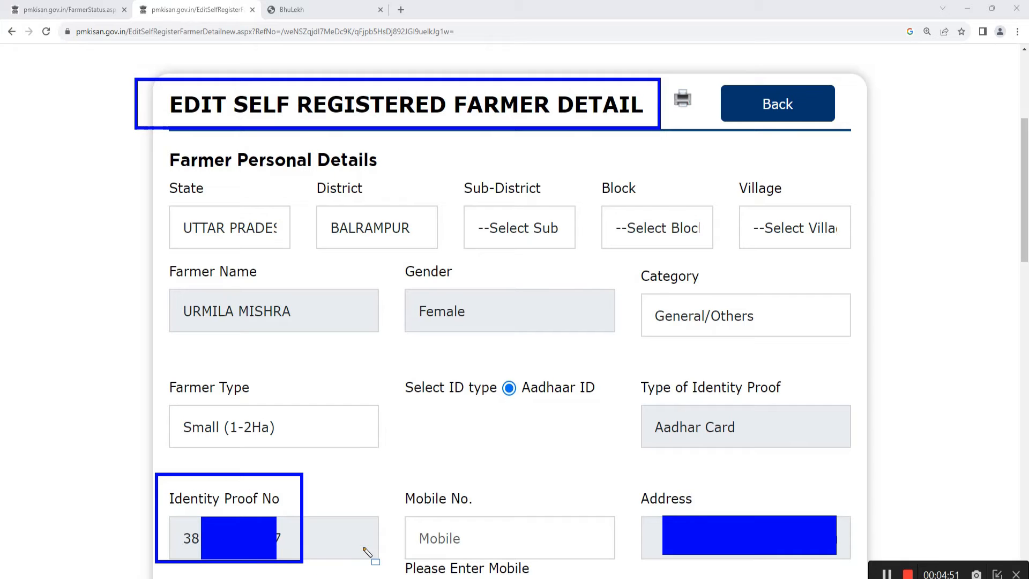
mouse_move(382, 486)
mouse_down()
mouse_move(451, 562)
mouse_move(556, 578)
mouse_up()
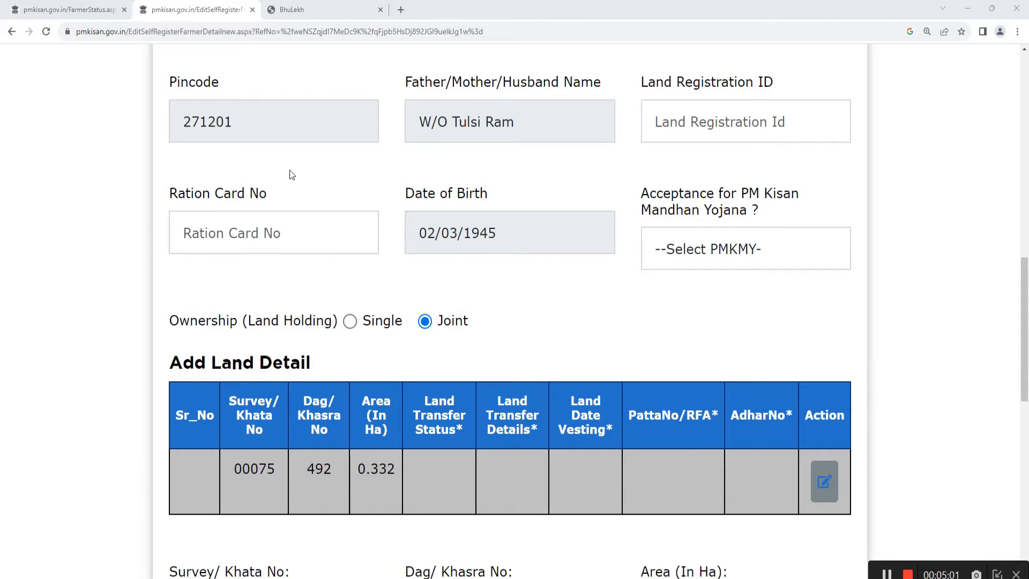
drag(162, 89, 227, 117)
drag(379, 101, 516, 148)
click(559, 163)
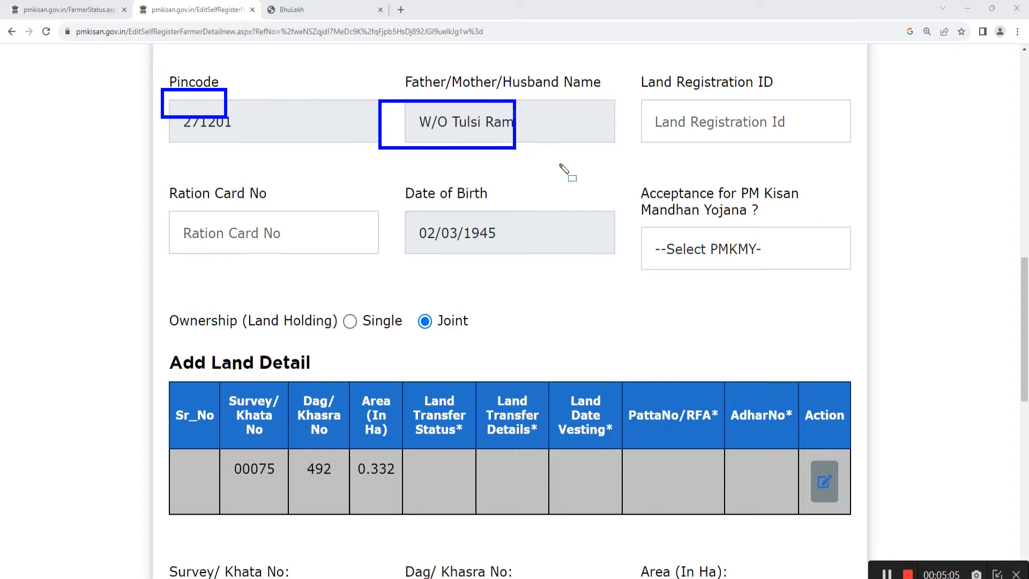
mouse_move(626, 56)
mouse_down()
mouse_move(703, 140)
mouse_move(891, 166)
mouse_up()
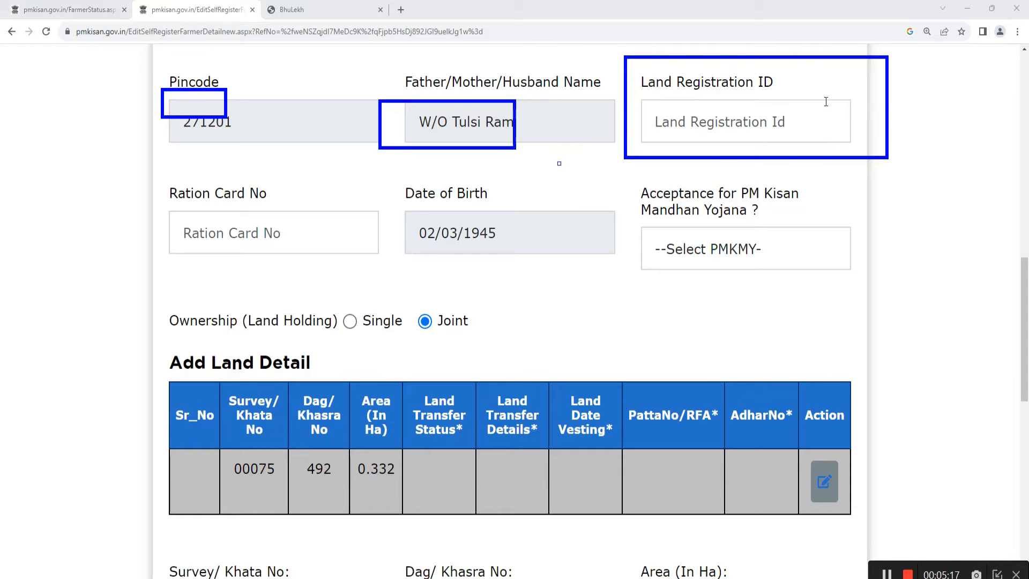
Step: Search the web for "bhuelkh" in a new browser tab and open the Uttar Pradesh भूलेख website from the results
click(401, 10)
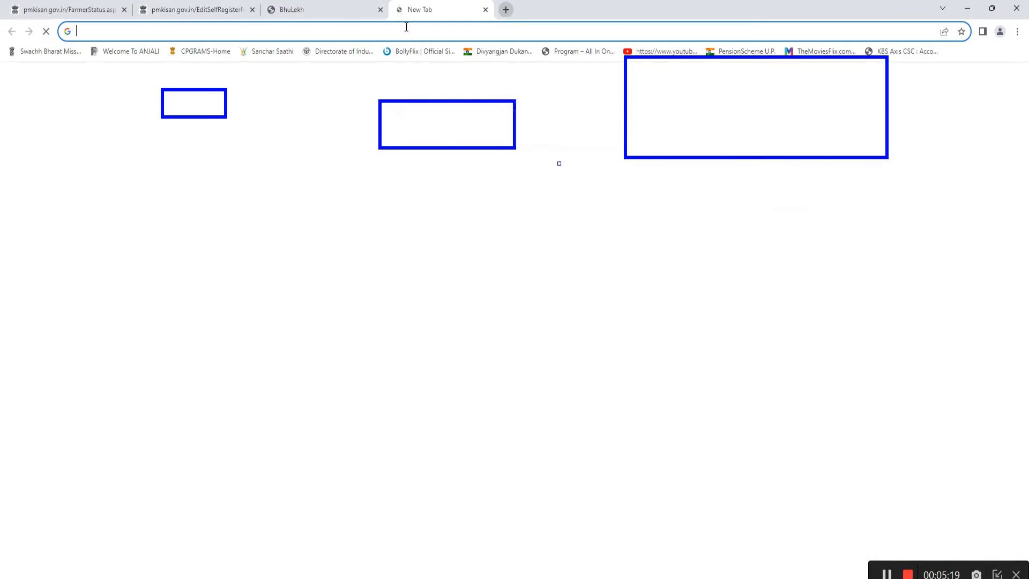
click(408, 32)
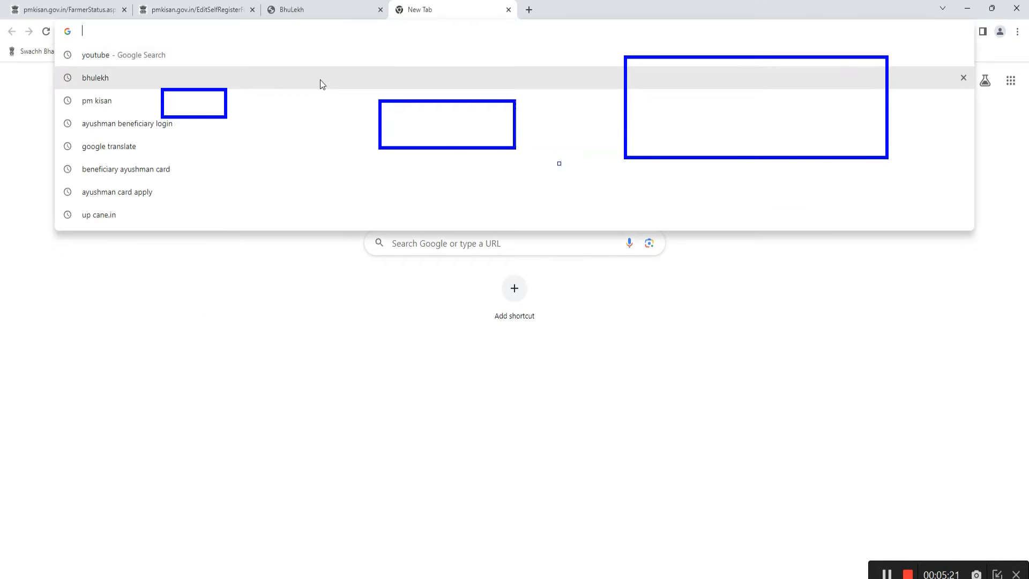
click(310, 120)
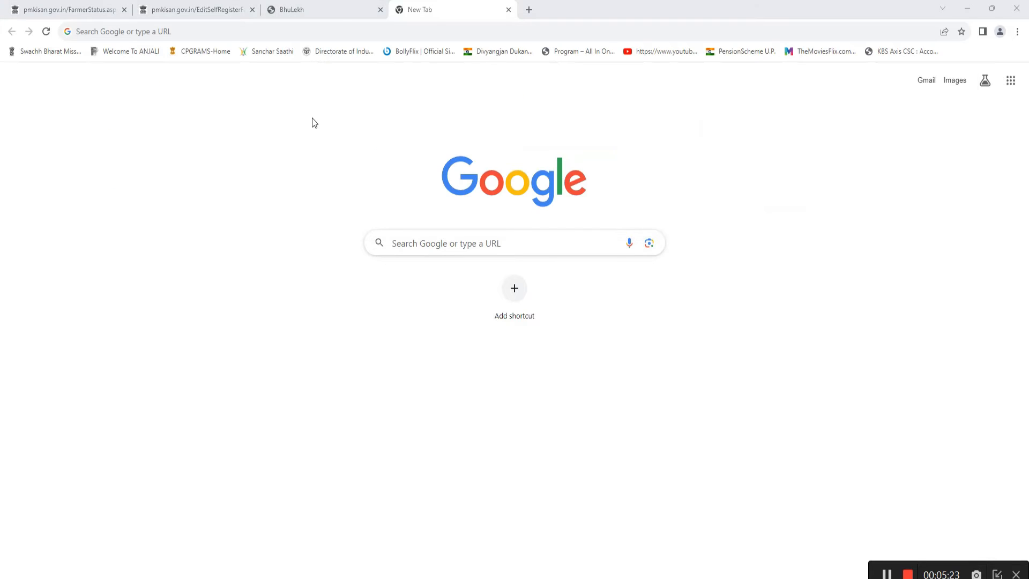
click(312, 33)
text(bhuelkhe)
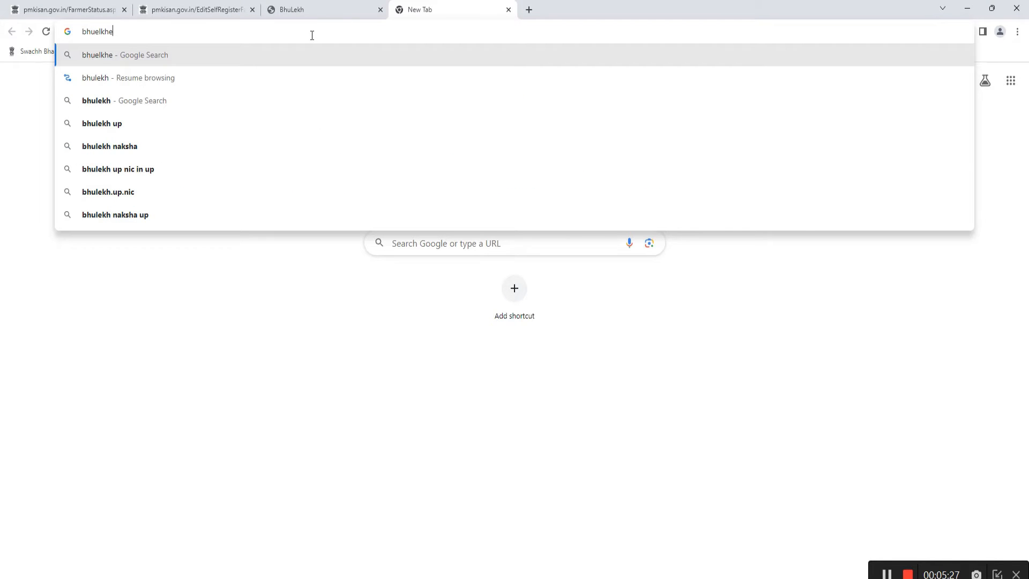
key(BackSpace)
key(Return)
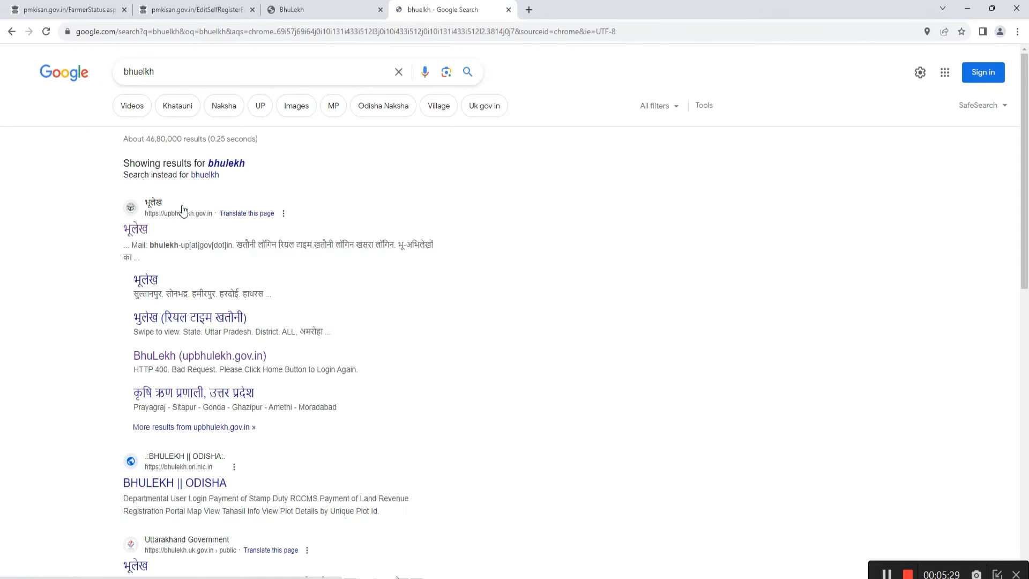
click(141, 230)
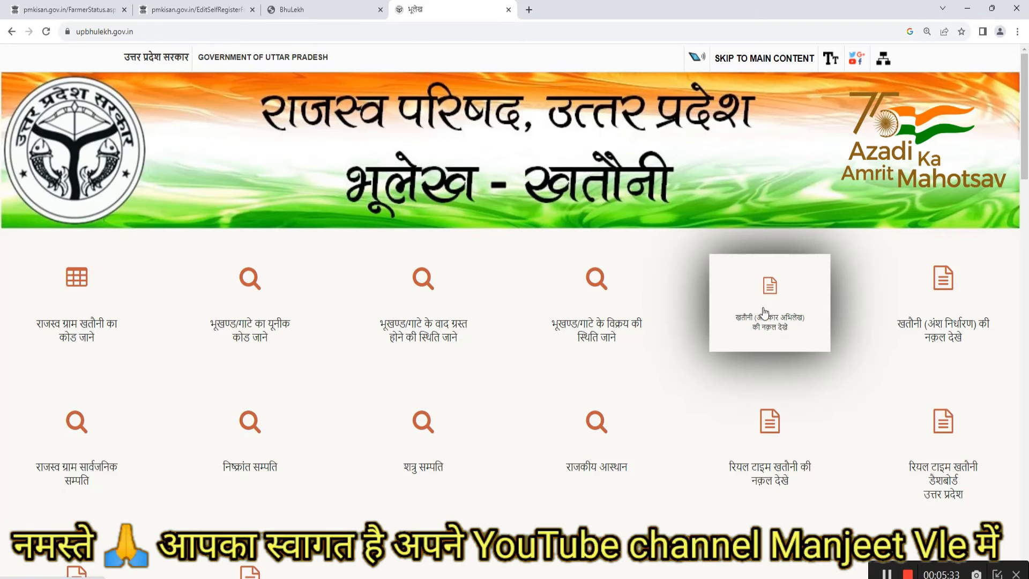
Step: Open the खतौनी (अधिकार अभिलेख) की नक़ल देखें service and submit the displayed captcha code
click(763, 334)
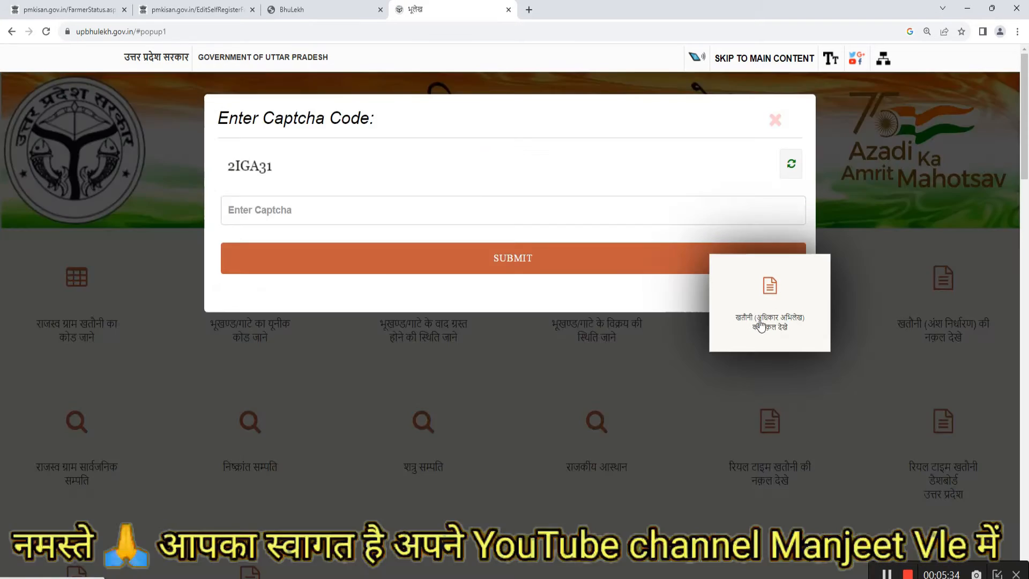
click(291, 214)
text(2)
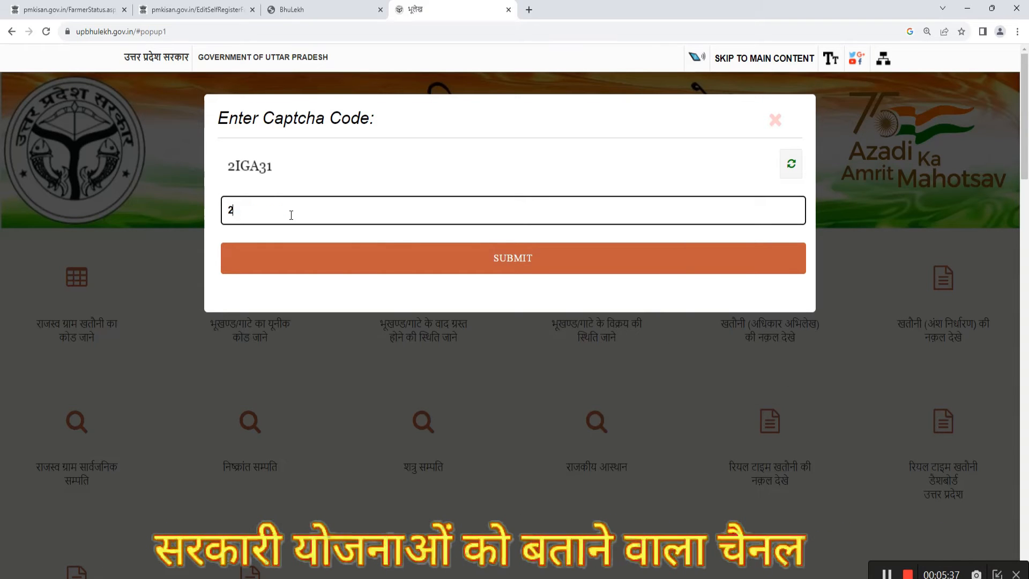
text(IGA)
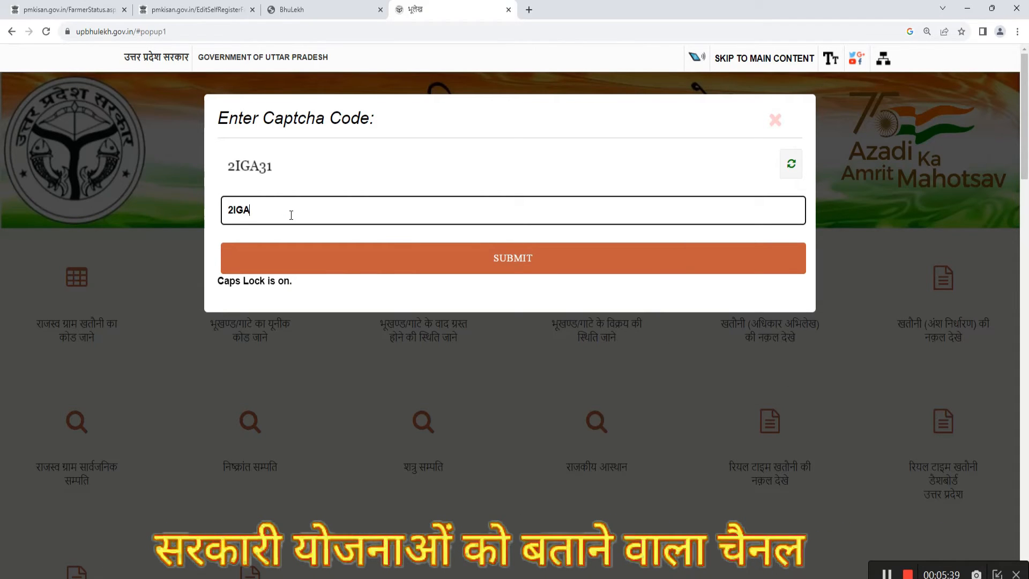
text(31)
click(513, 257)
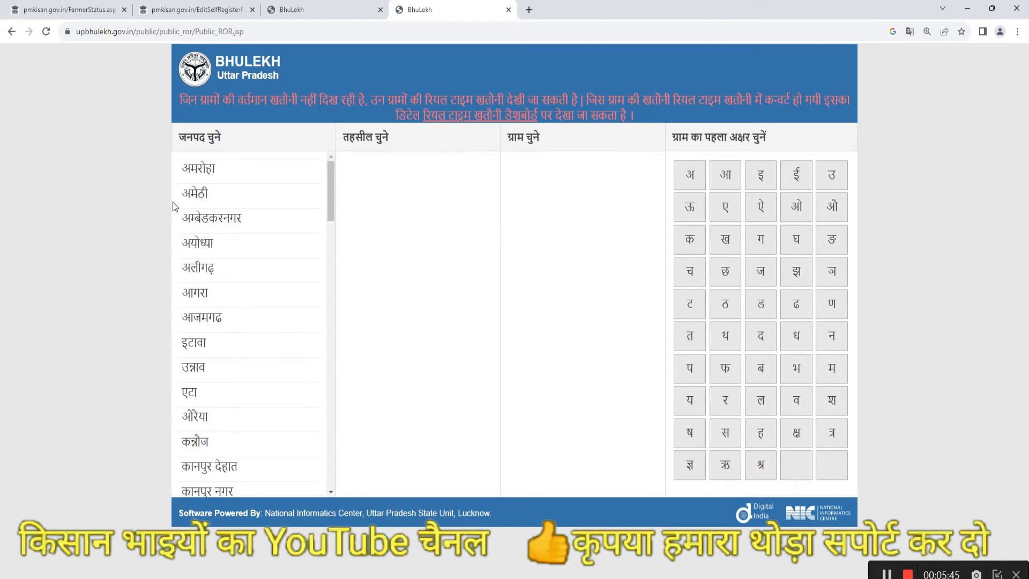
Step: Choose district बलरामपुर, tehsil बलरामपुर and, filtering villages by the letter र, the village रछौड़ा
scroll(198, 264, down, 6)
scroll(235, 264, down, 2)
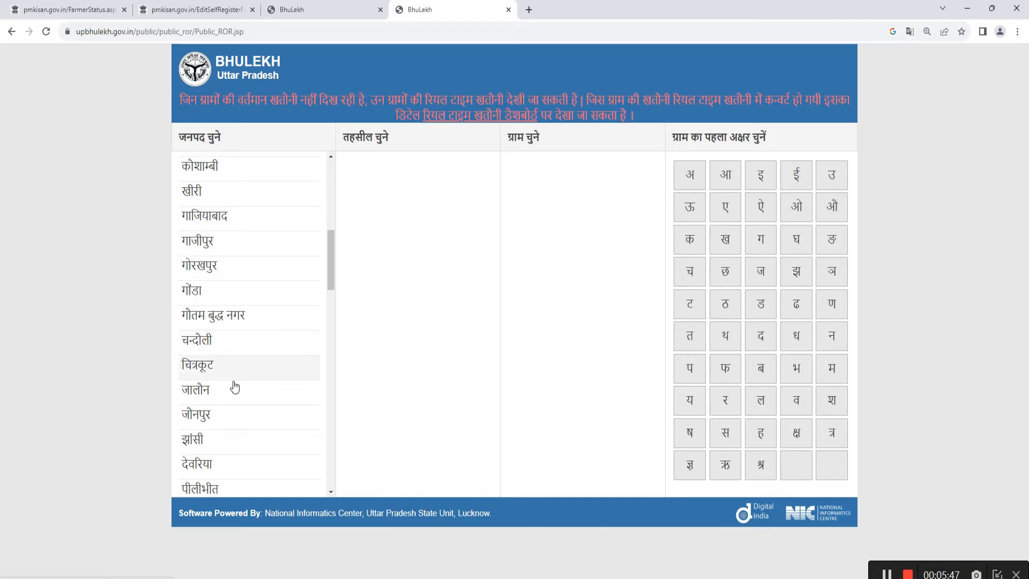
scroll(236, 241, up, 3)
scroll(237, 245, up, 5)
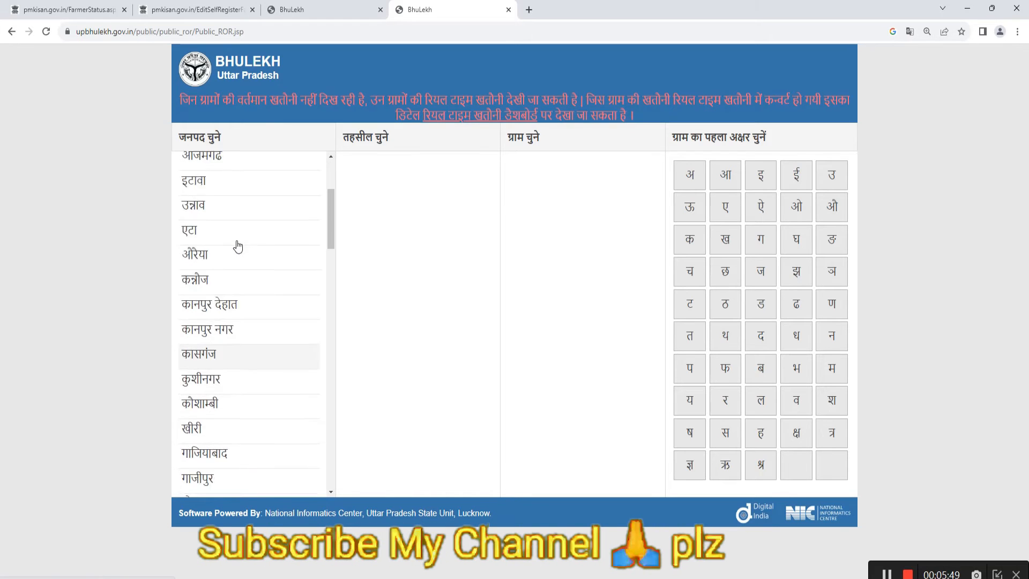
scroll(237, 246, down, 2)
scroll(236, 244, up, 2)
scroll(236, 244, down, 4)
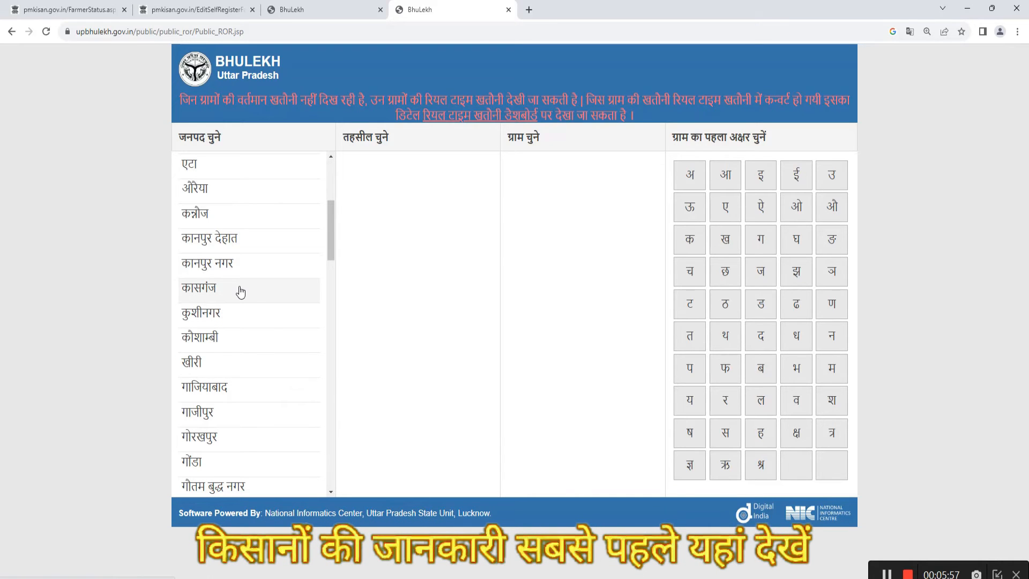
scroll(240, 291, down, 7)
scroll(232, 343, down, 1)
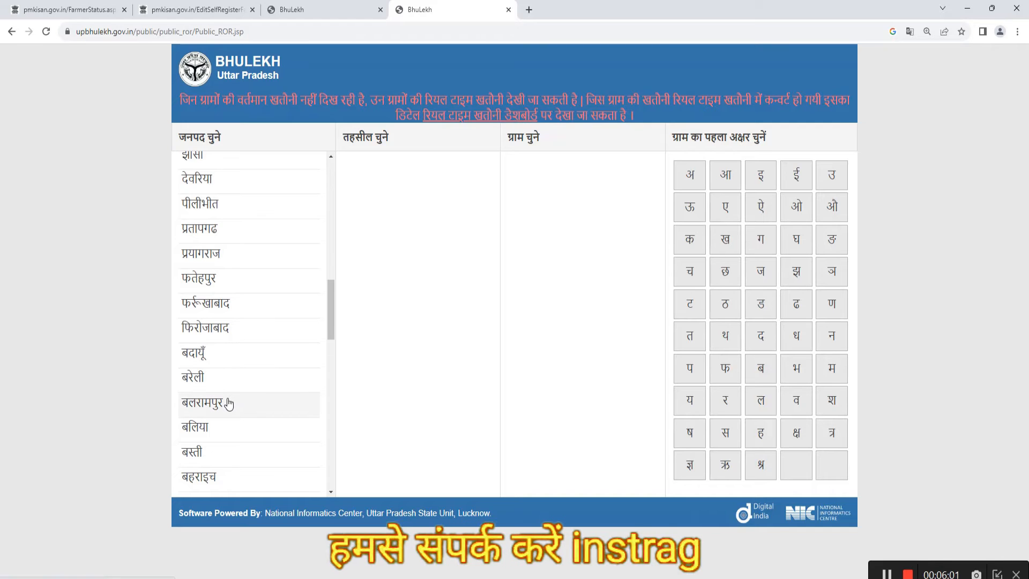
click(228, 403)
click(372, 222)
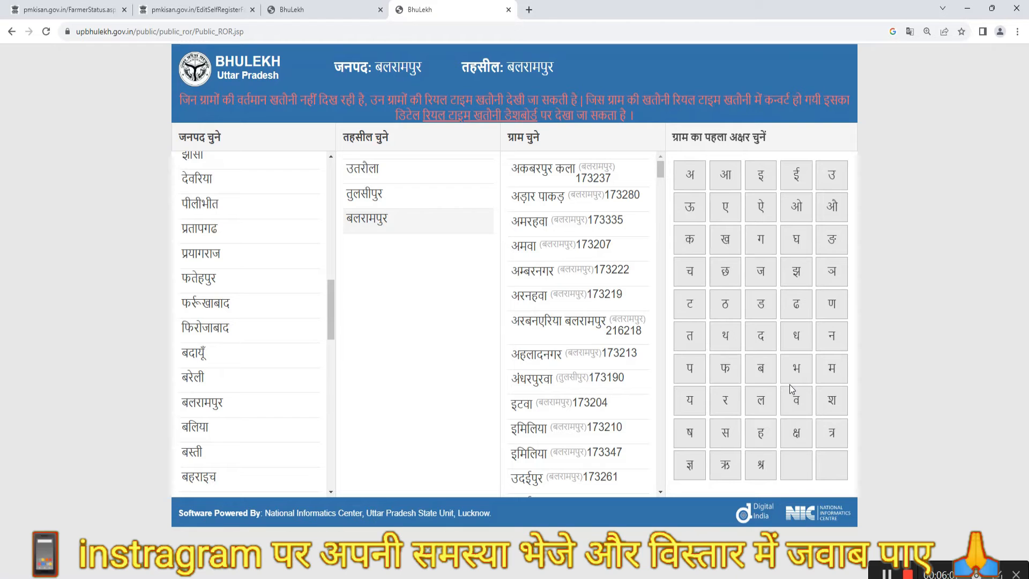
click(725, 404)
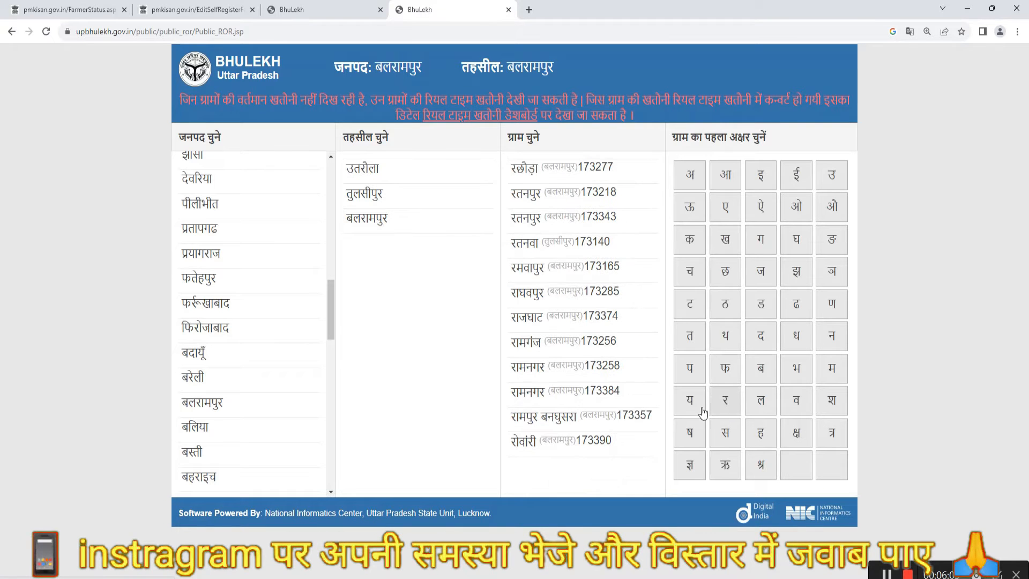
click(522, 167)
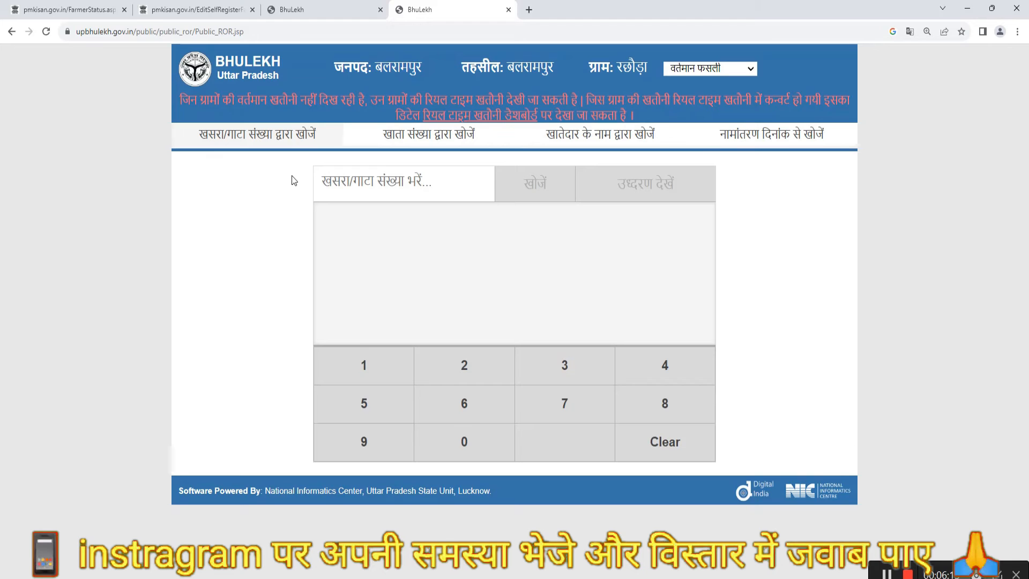
Step: Look up khasra/gata number 378 in the village's land records
click(375, 183)
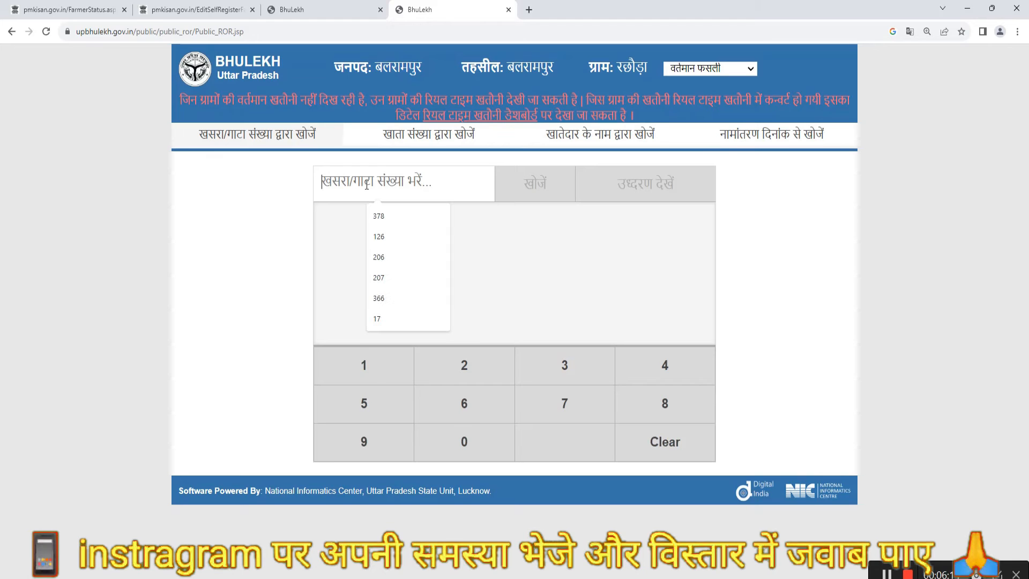
click(379, 214)
click(532, 190)
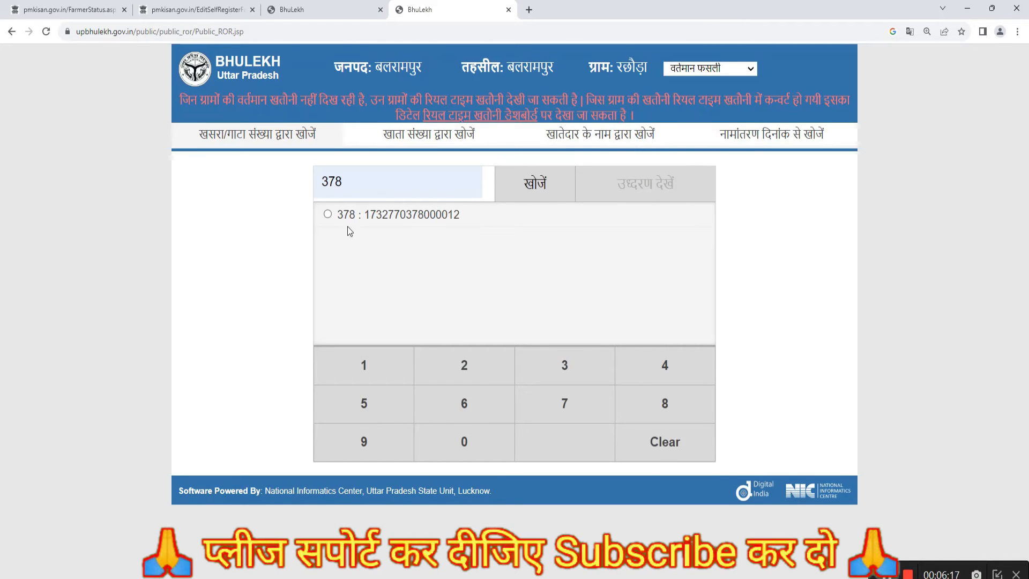
double_click(369, 181)
Step: View the account-number search, and look up account holders by name using the letter ई
click(423, 138)
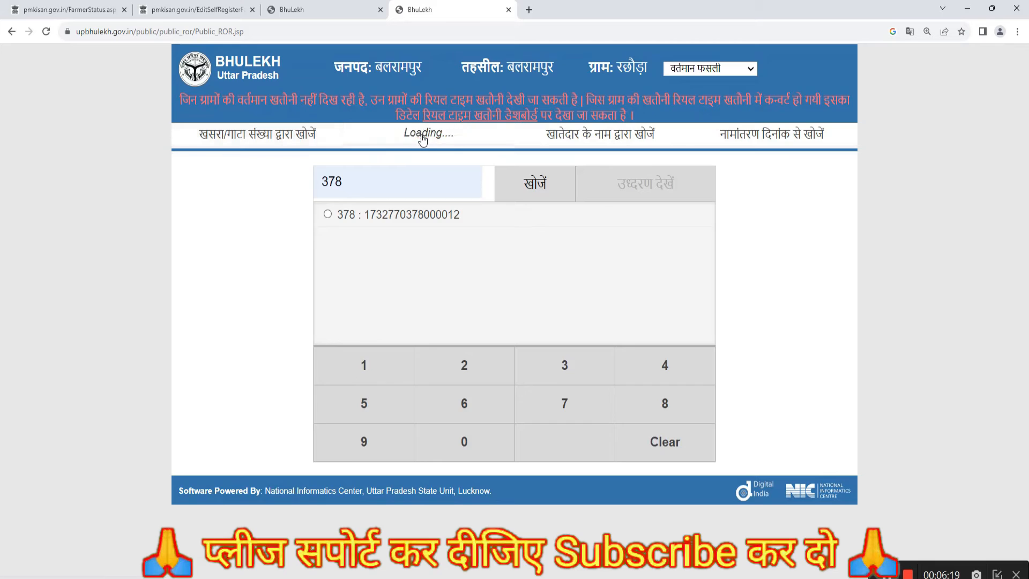
click(588, 138)
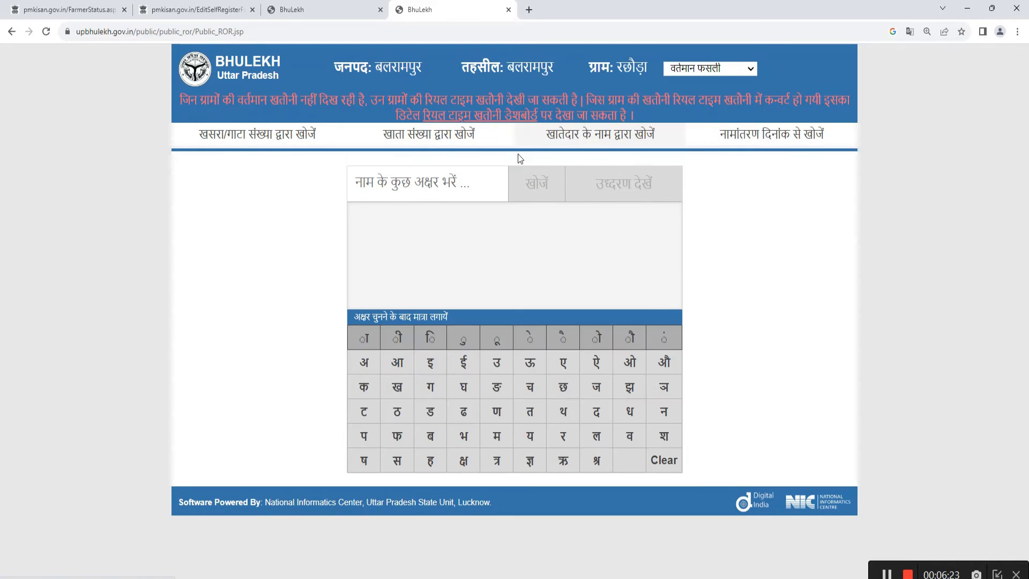
click(464, 362)
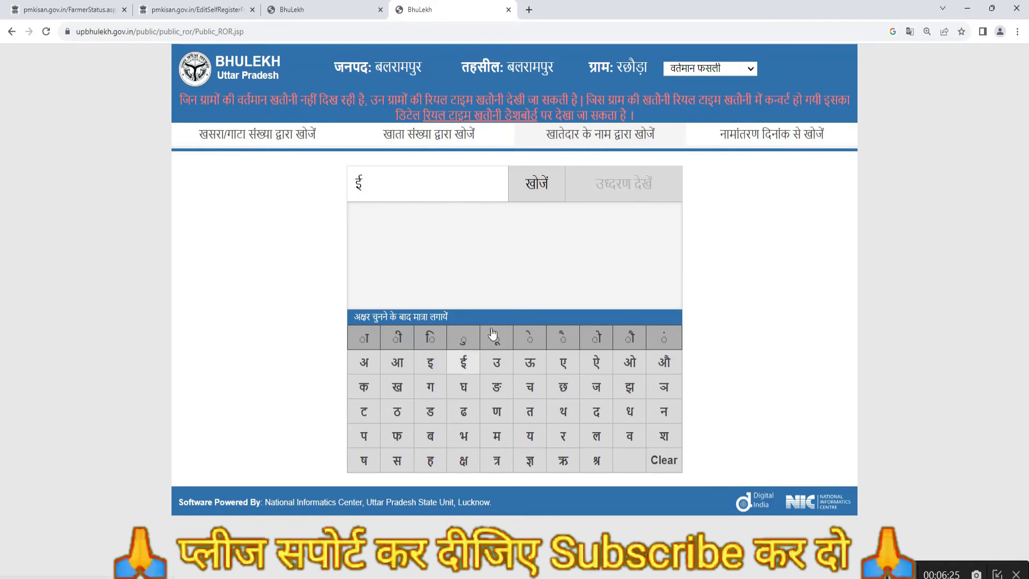
click(533, 187)
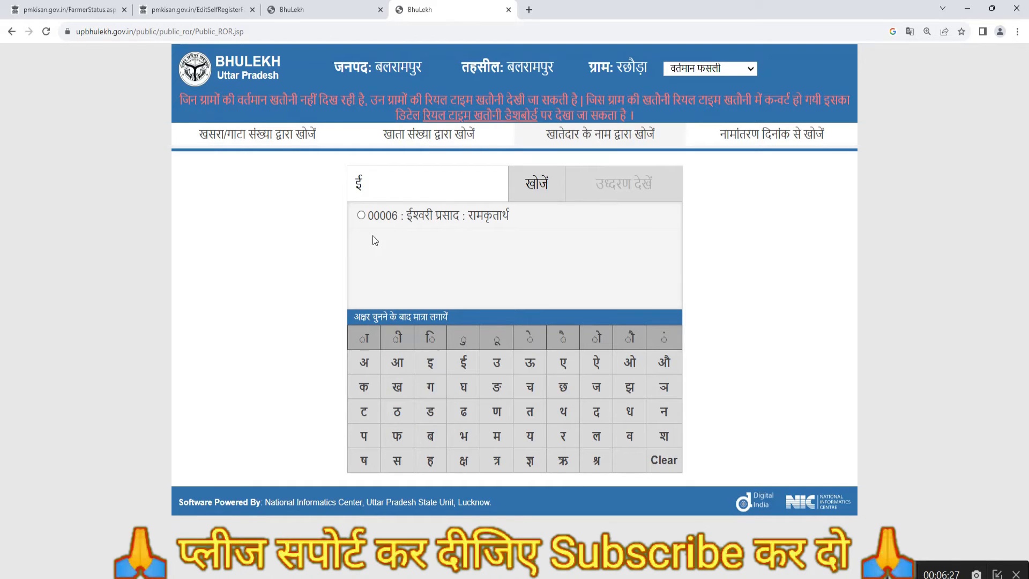
Step: Return to the khasra/gata number search and look up number 492
click(287, 140)
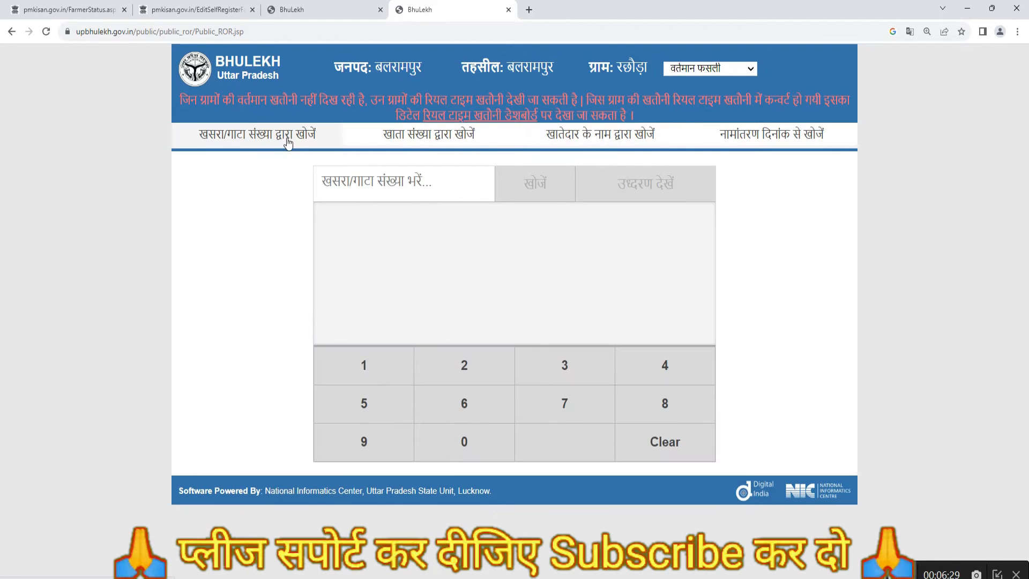
click(379, 175)
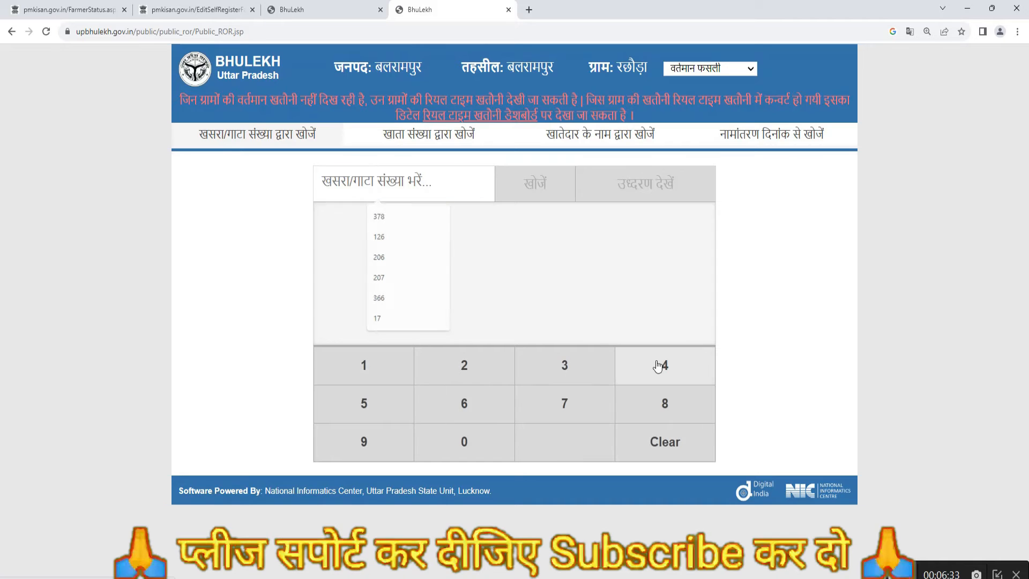
click(658, 366)
click(406, 445)
click(506, 368)
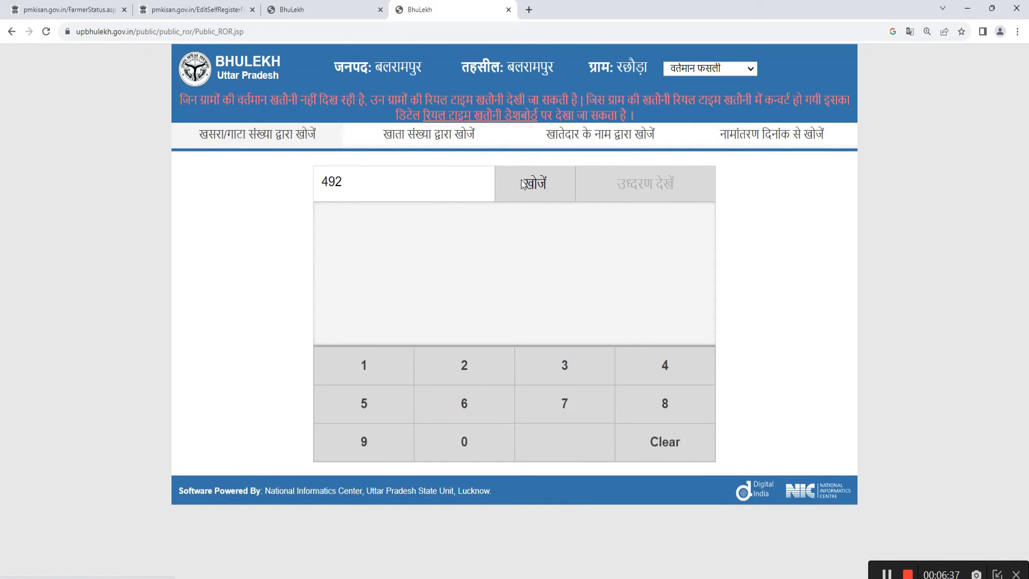
click(523, 184)
Step: Select the record found for khasra 492 and copy its unique plot code
drag(372, 220, 451, 225)
click(368, 220)
triple_click(377, 217)
double_click(384, 216)
right_click(391, 215)
click(409, 225)
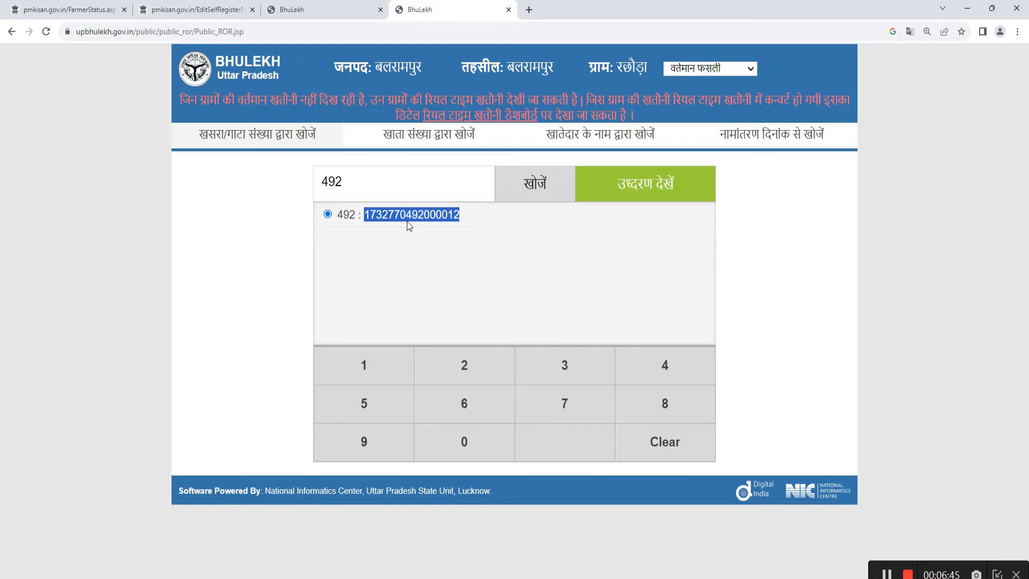
Step: Switch back to the PM-Kisan edit form and paste the copied plot code as the Land Registration ID
click(195, 8)
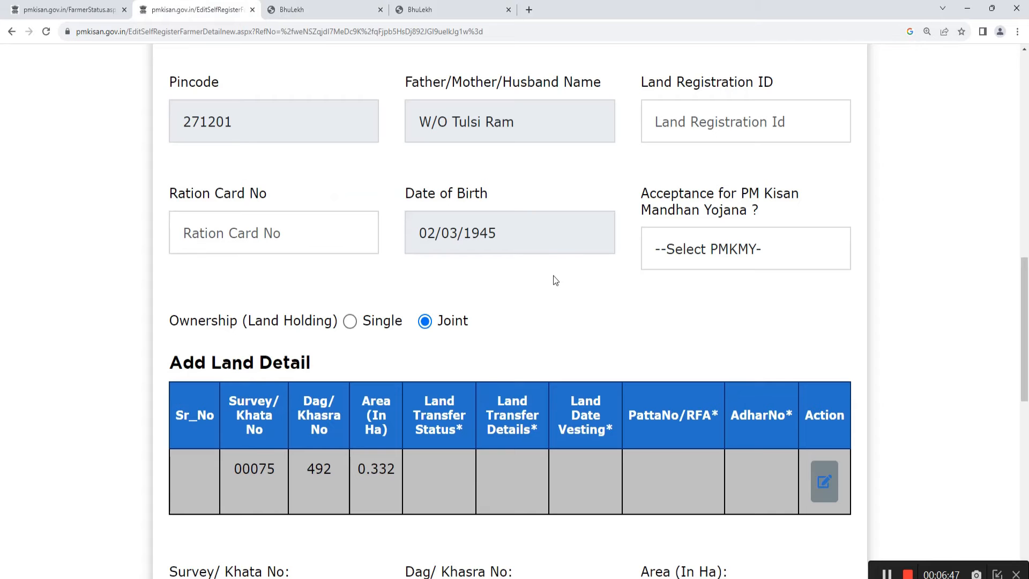
click(681, 127)
right_click(681, 129)
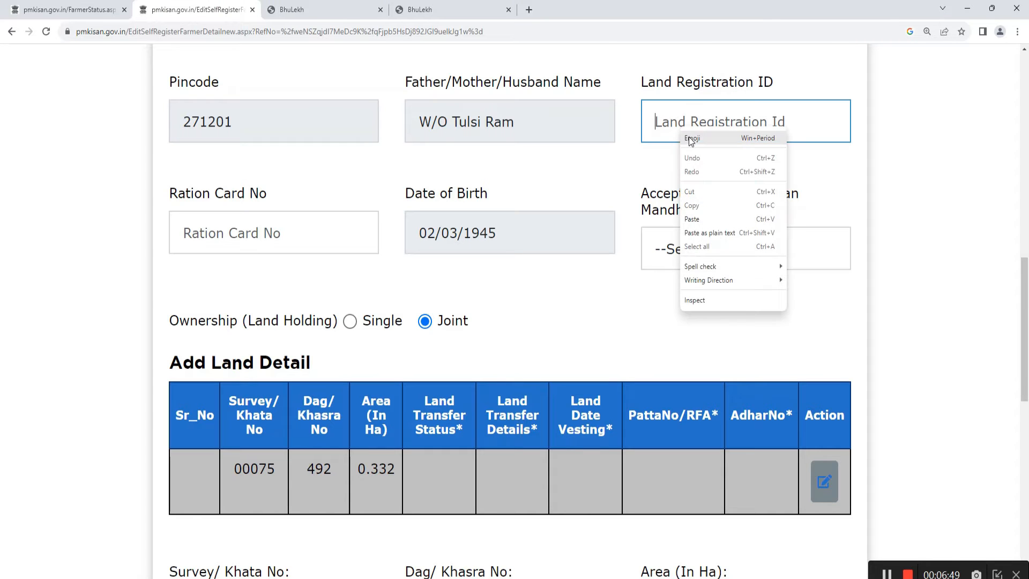
click(692, 219)
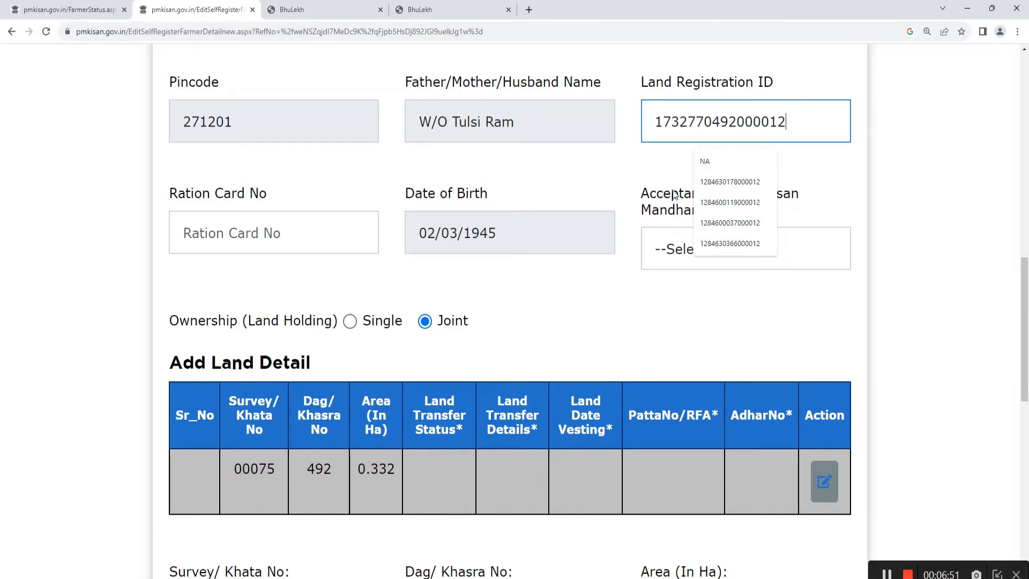
click(658, 155)
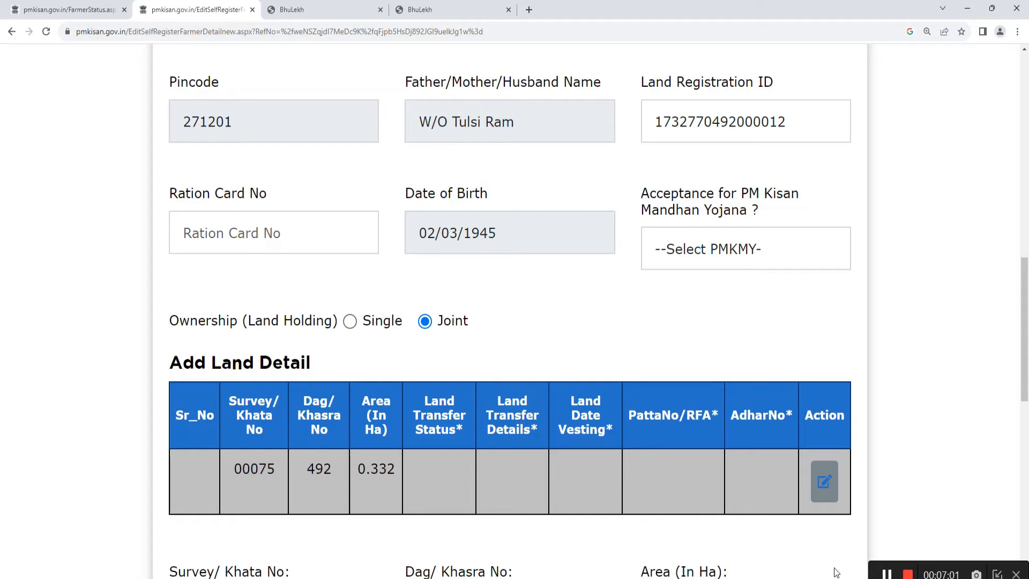
Step: Enter NA for the ration card number and answer No to acceptance for PM Kisan Mandhan Yojana
click(310, 227)
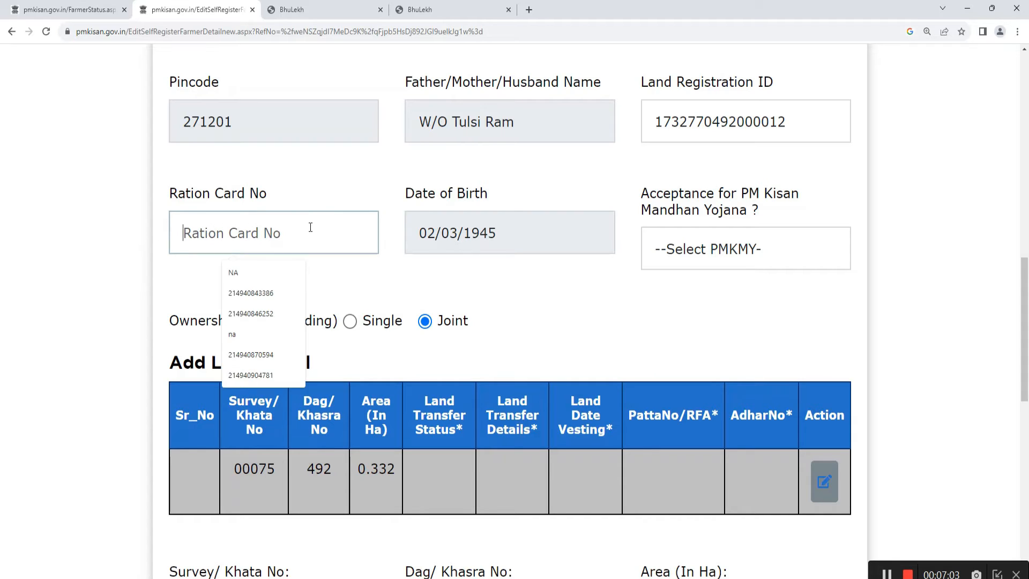
text(NA)
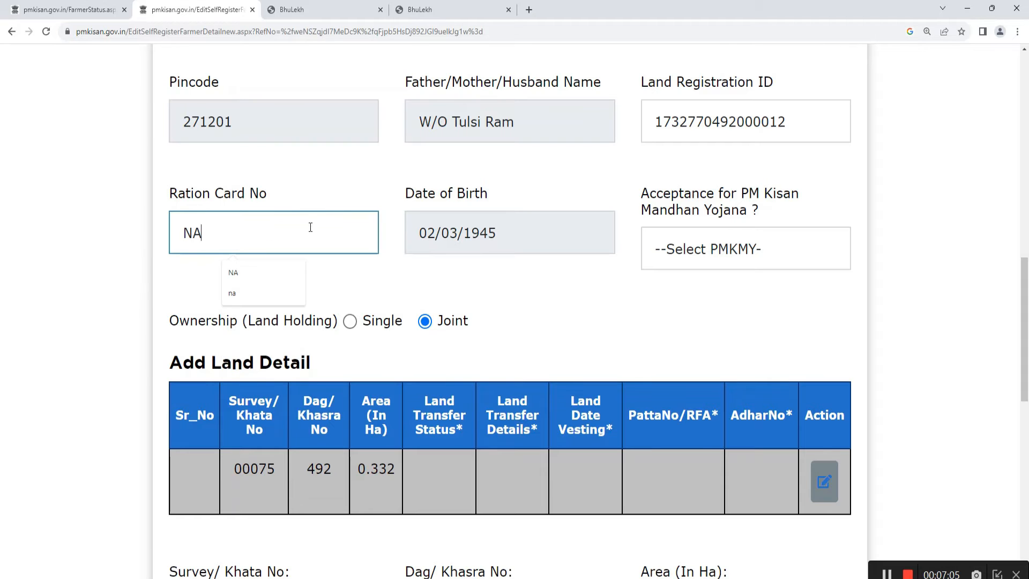
scroll(310, 227, up, 1)
scroll(314, 246, down, 1)
click(338, 277)
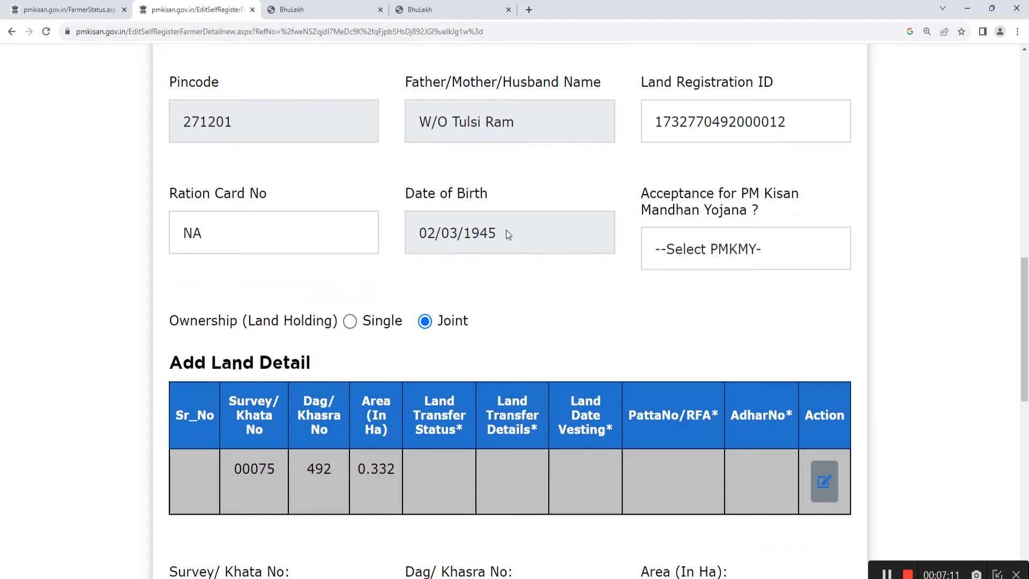
click(681, 239)
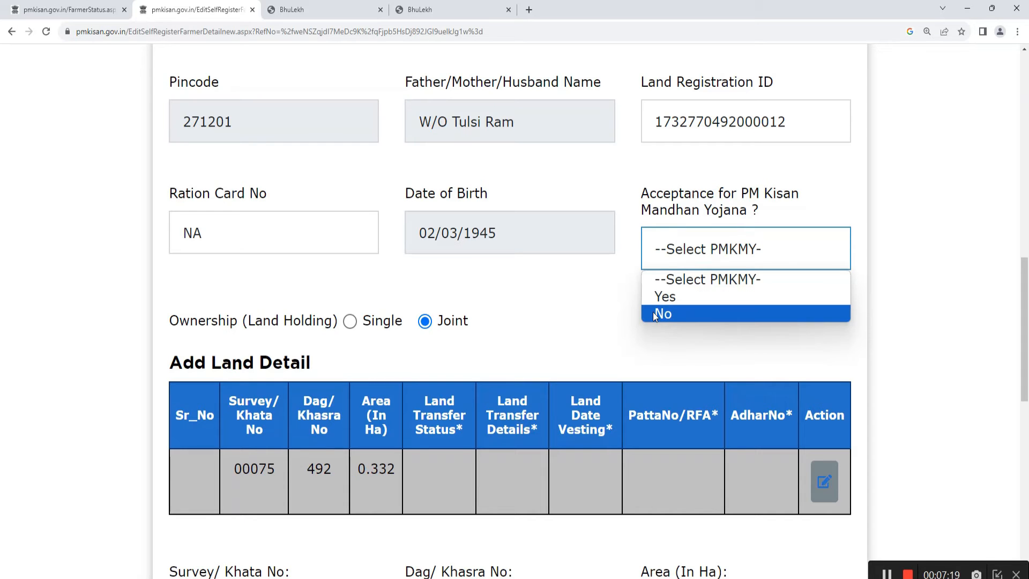
click(685, 313)
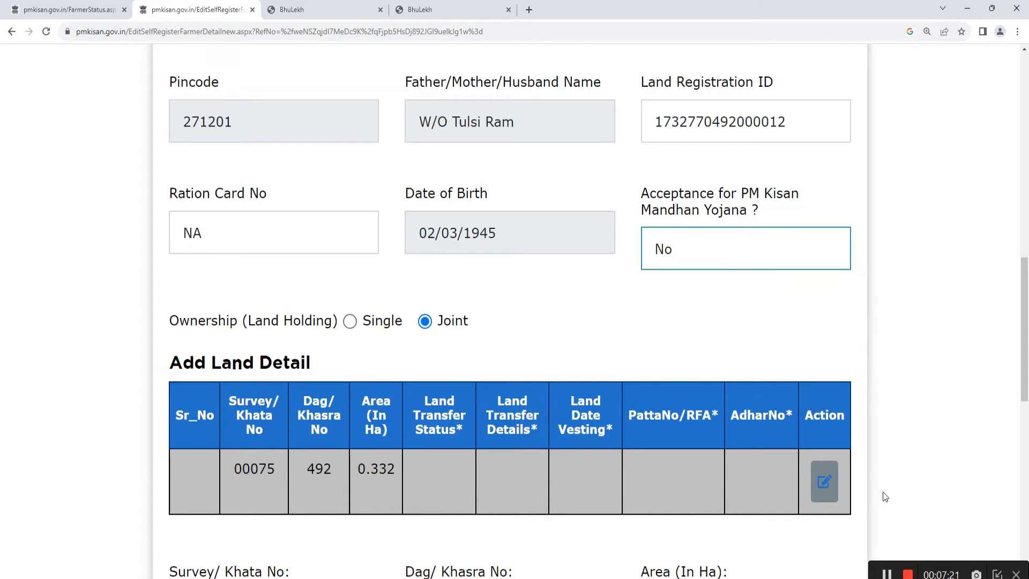
Step: Open the existing land detail row for khasra 492 for editing
scroll(796, 329, down, 2)
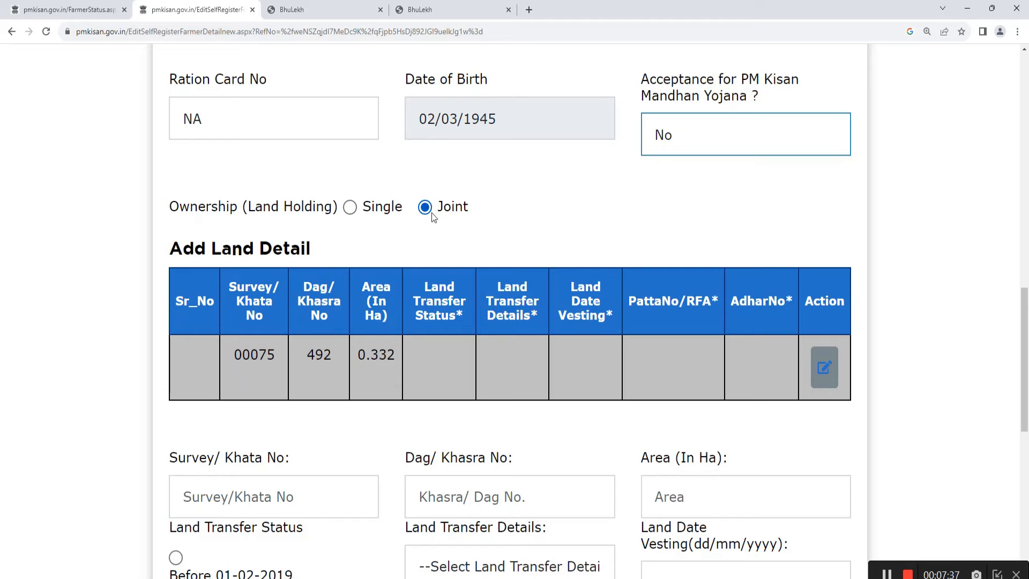
scroll(434, 236, down, 1)
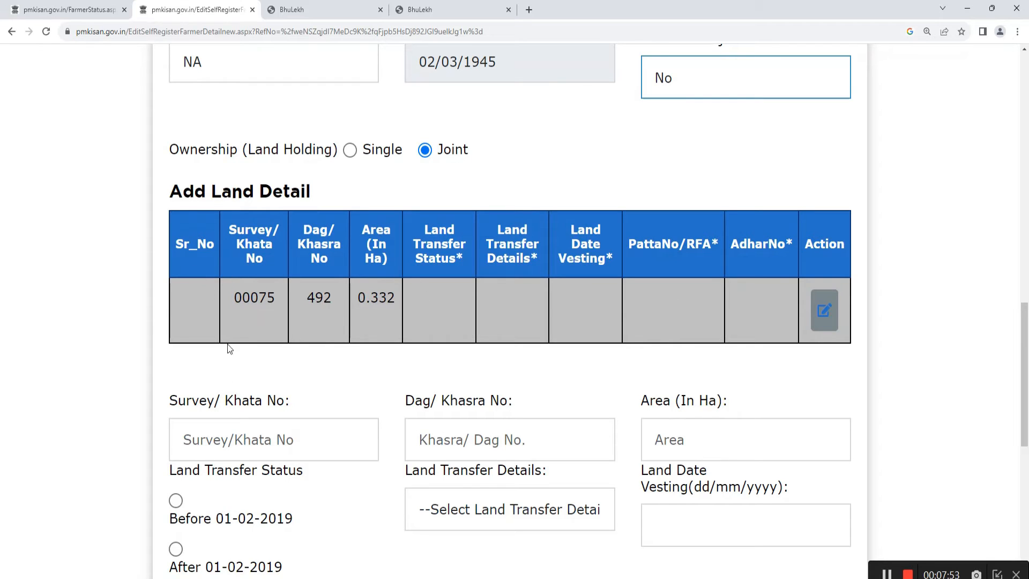
click(824, 313)
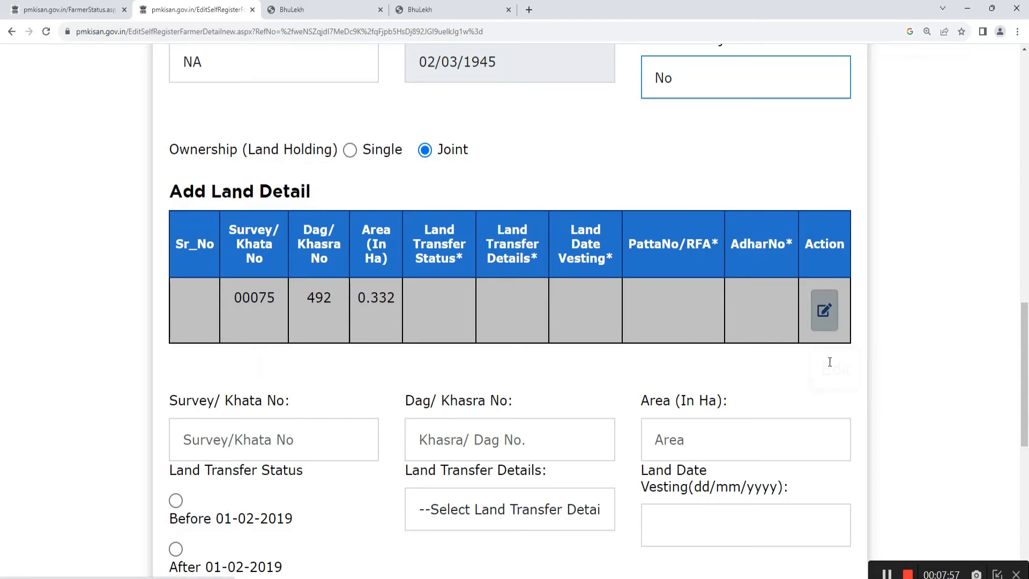
scroll(813, 288, down, 1)
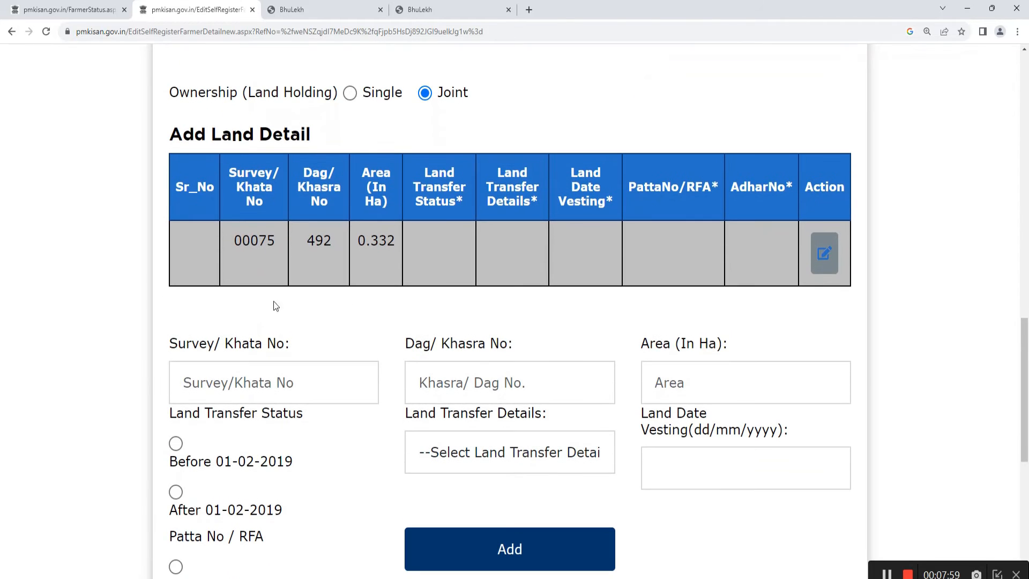
click(206, 374)
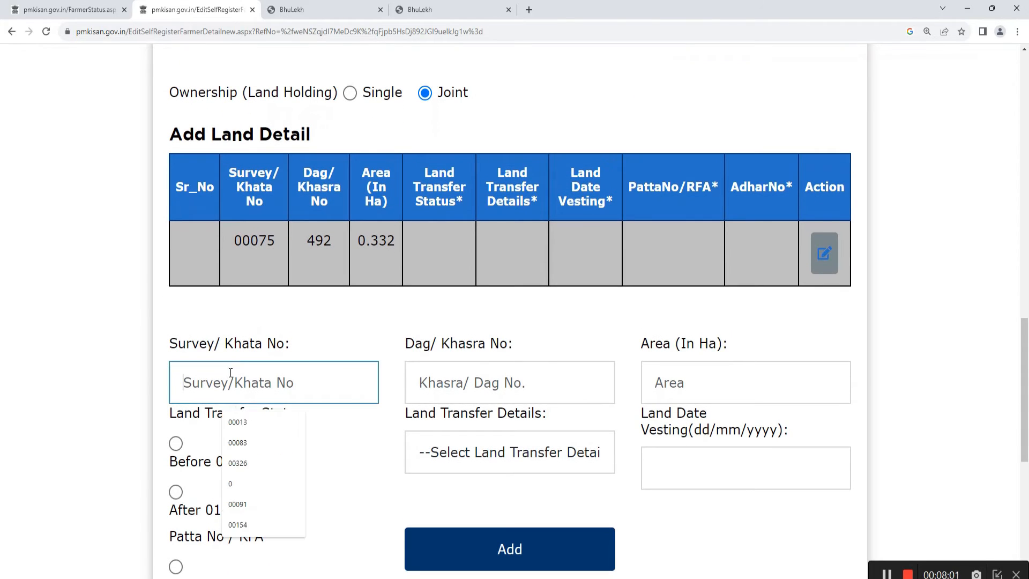
click(467, 379)
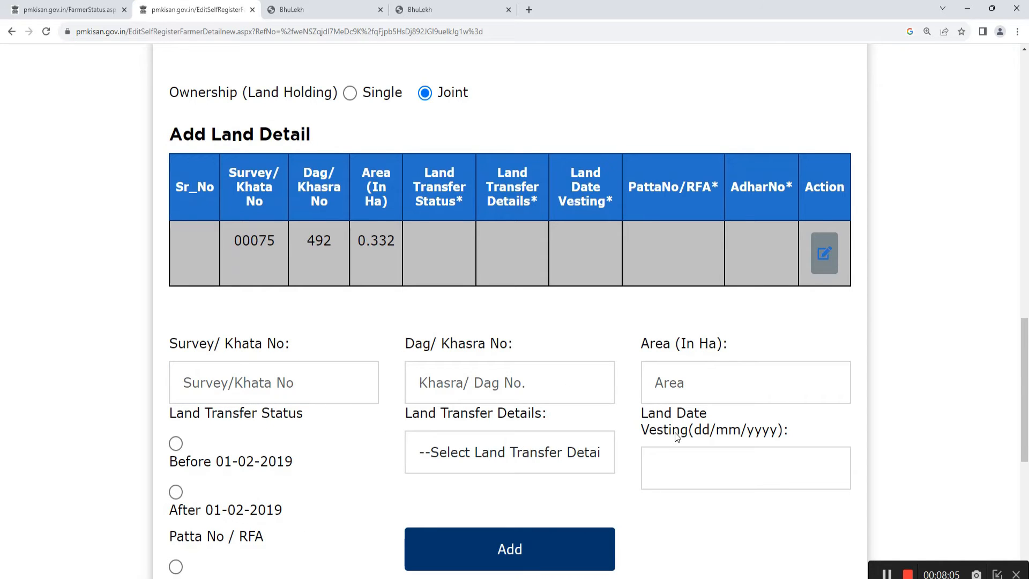
click(527, 545)
click(820, 257)
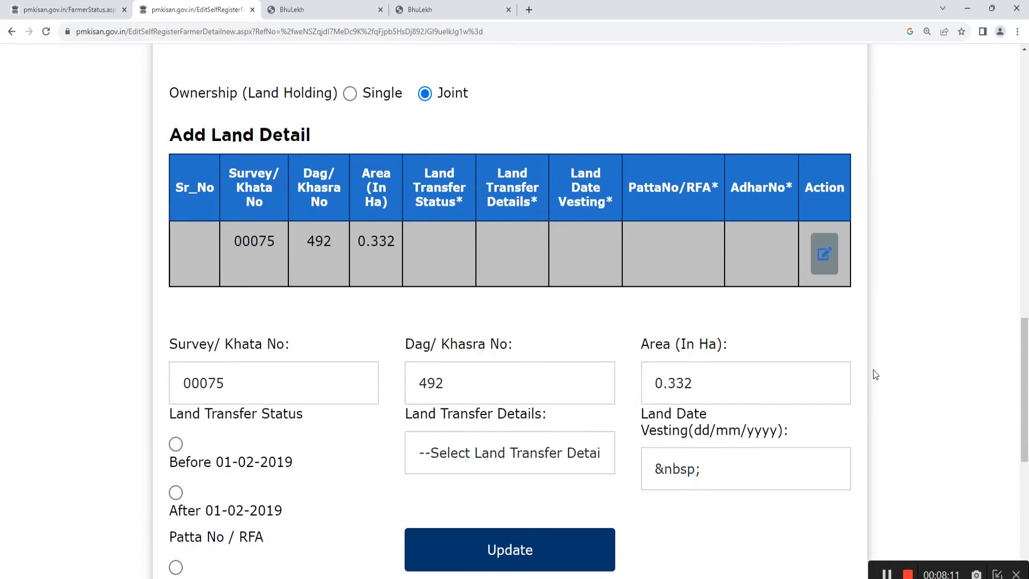
Step: Clear the Survey/Khata number, Dag/Khasra number and area of the land entry being edited
double_click(270, 395)
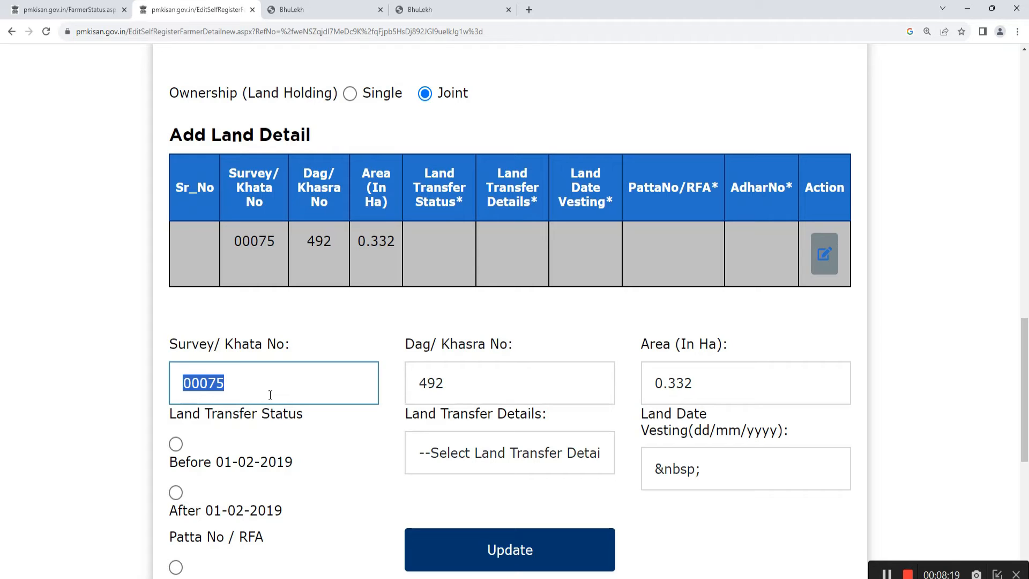
click(270, 395)
double_click(270, 395)
key(BackSpace)
double_click(459, 392)
key(BackSpace)
double_click(709, 380)
key(BackSpace)
click(902, 359)
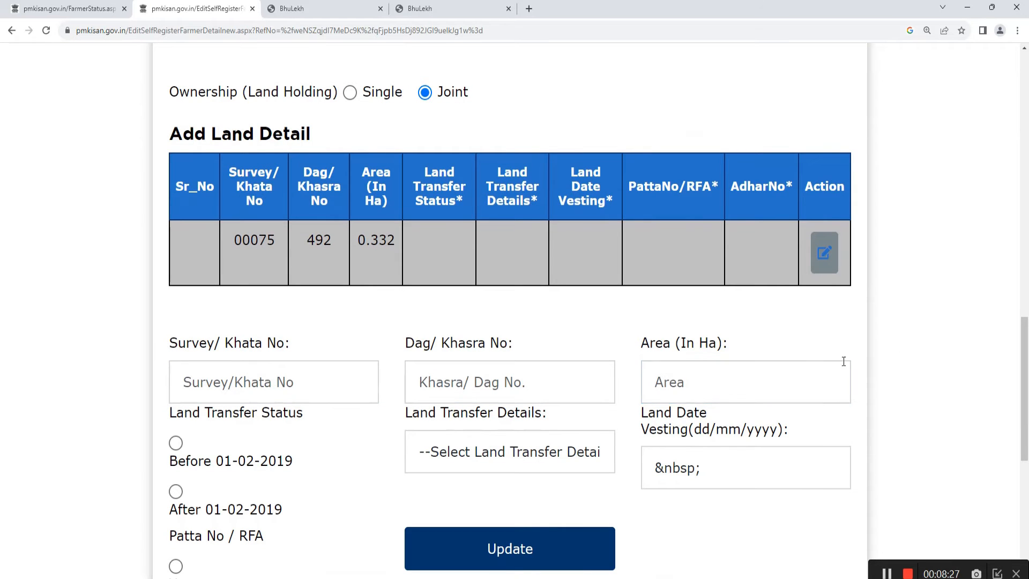
Step: Enter the Survey/Khata number from the existing land row and 492 as the Dag/Khasra number
scroll(713, 347, down, 1)
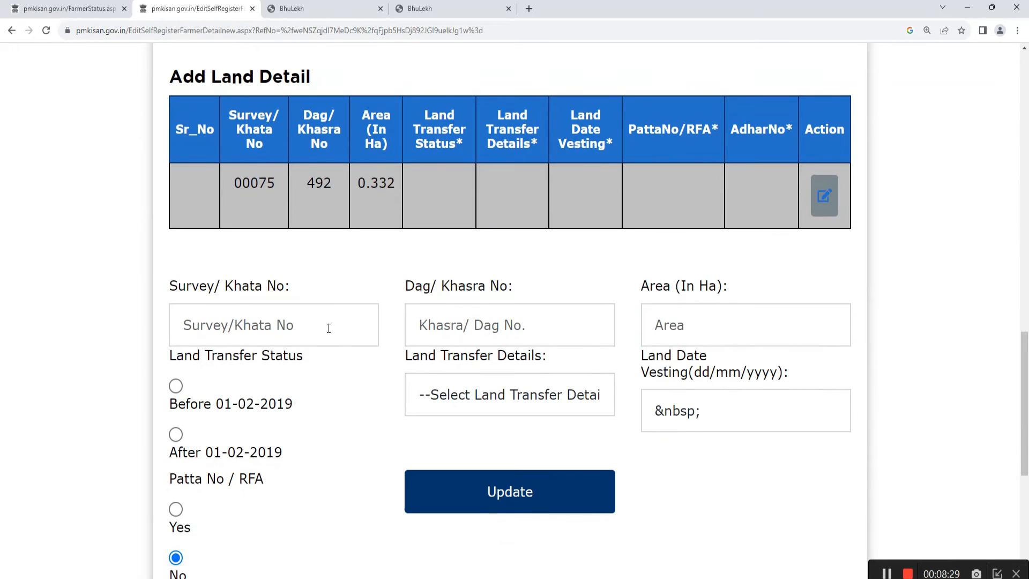
click(353, 335)
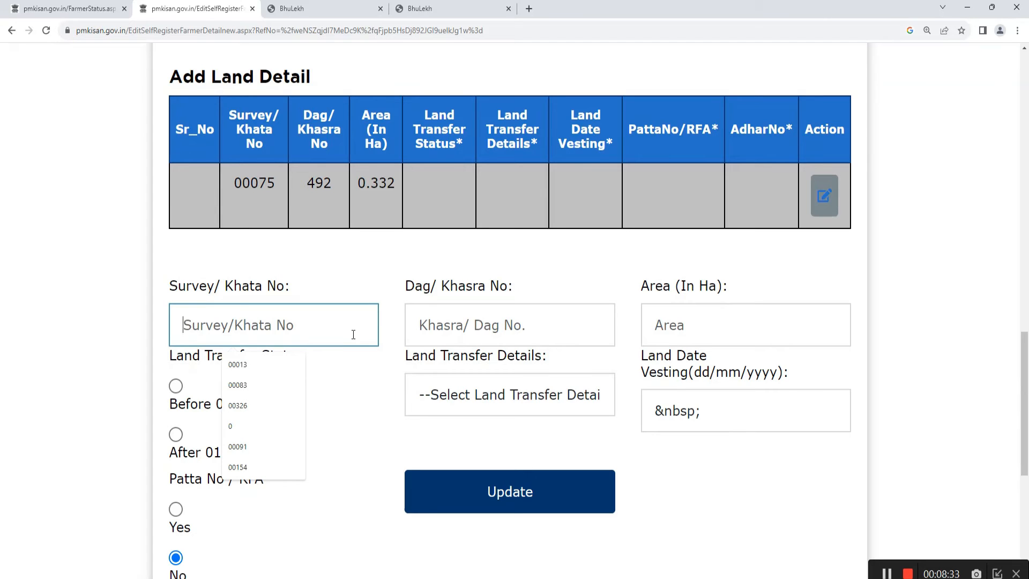
text(00075)
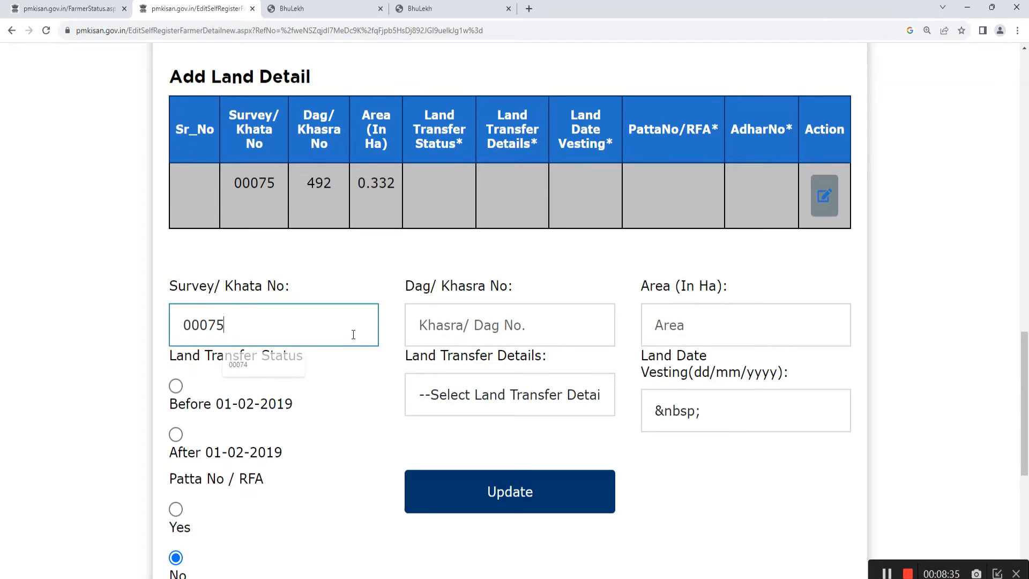
click(516, 322)
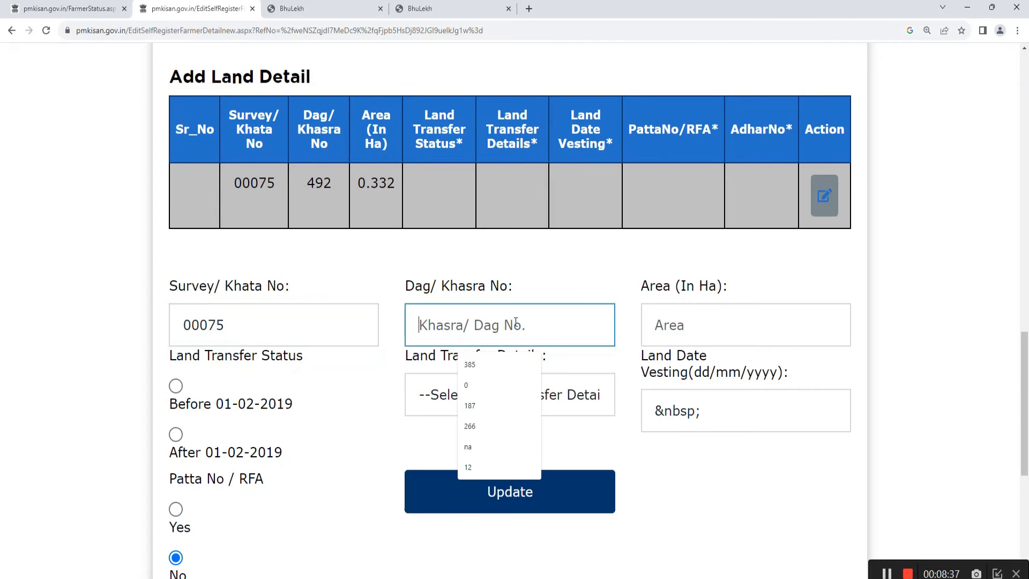
text(492)
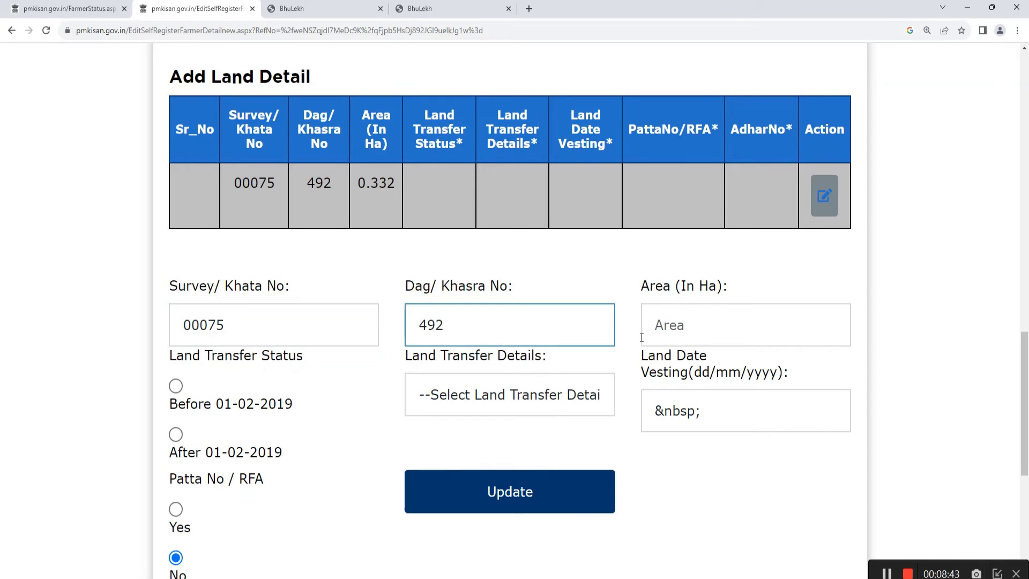
Step: Set the area of the khasra 492 land entry to 0.121 ha
click(527, 472)
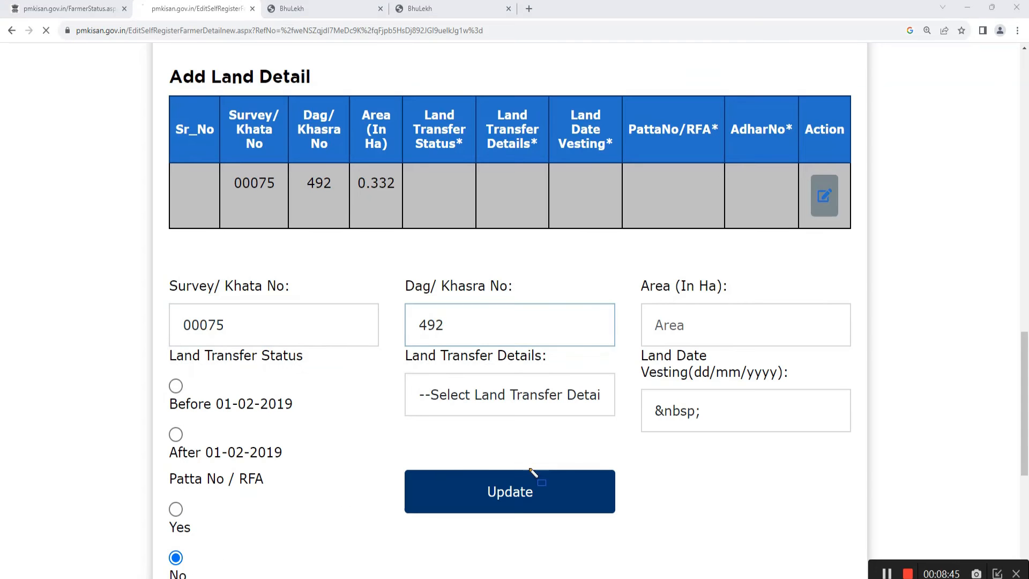
click(723, 320)
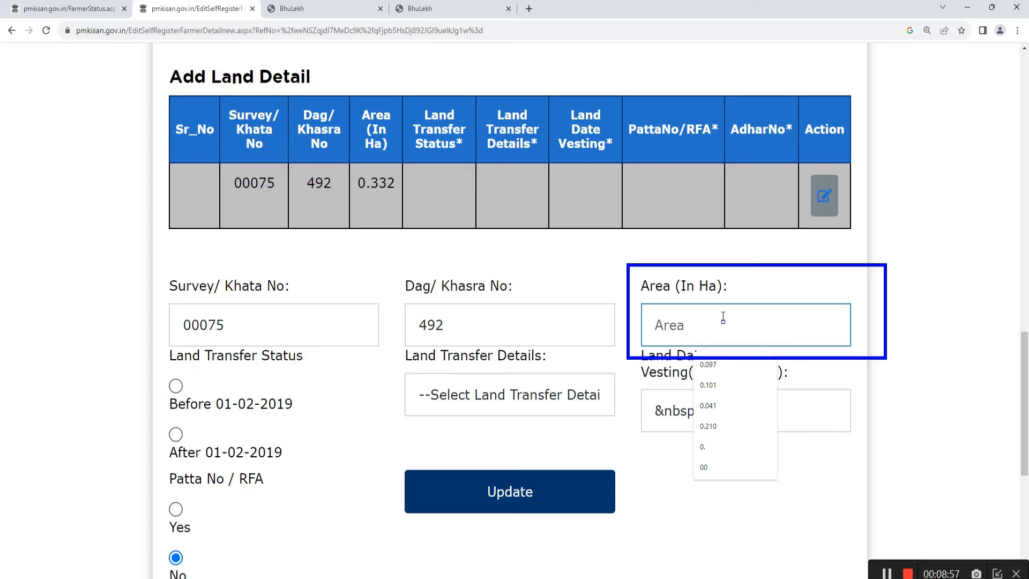
text(0.1)
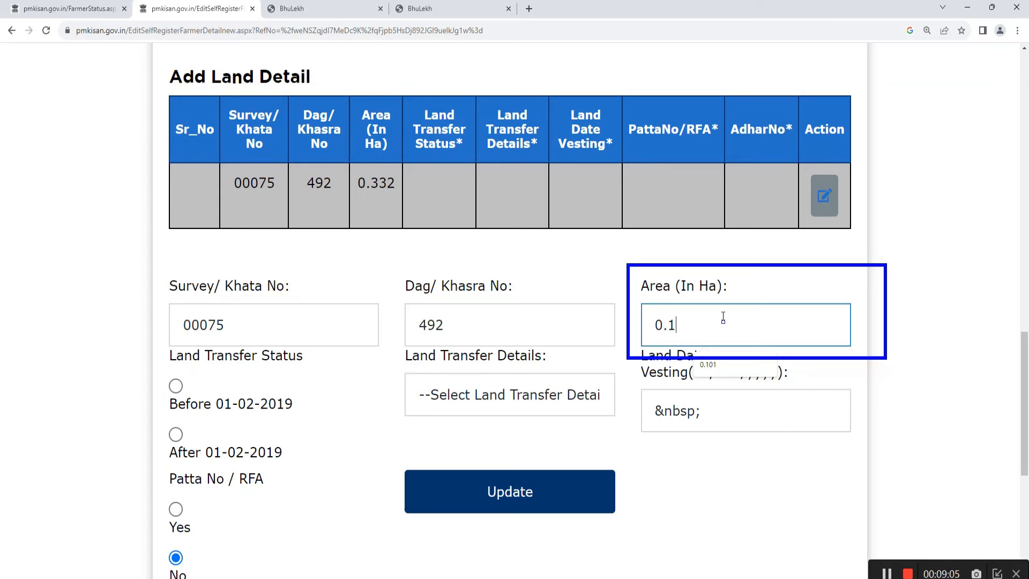
text(21)
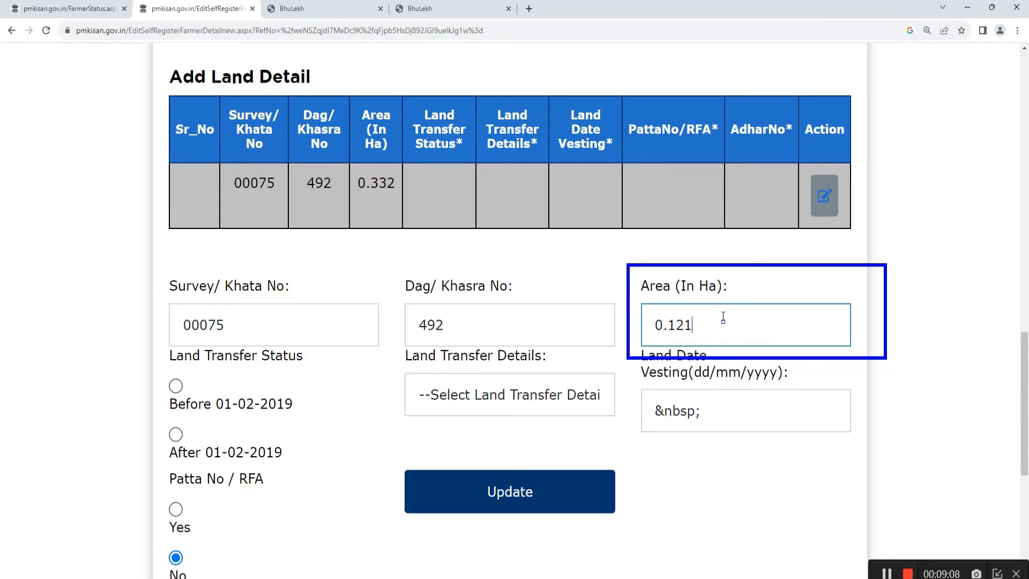
click(728, 490)
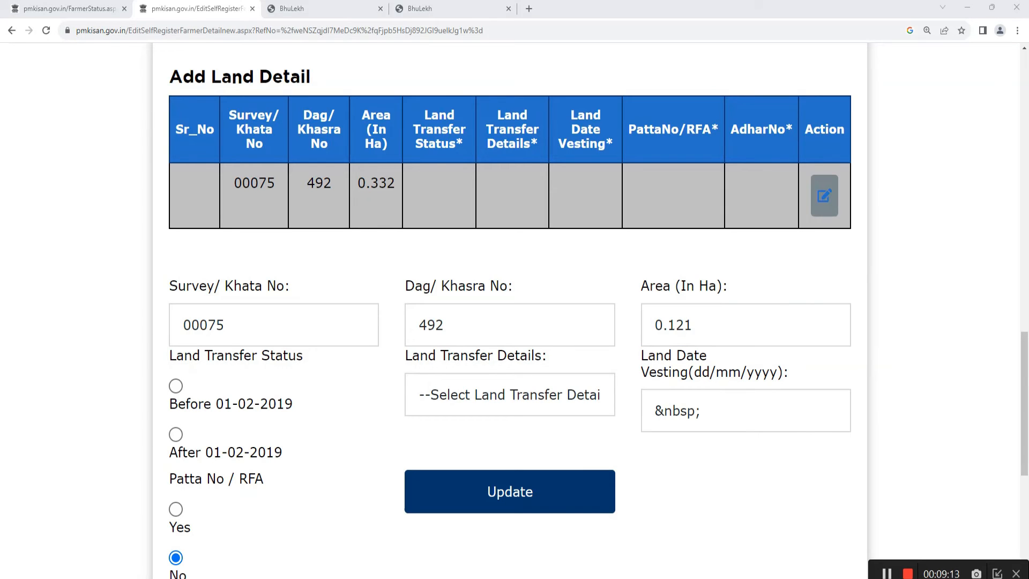
mouse_move(141, 369)
mouse_down()
mouse_move(171, 391)
mouse_move(325, 421)
mouse_up()
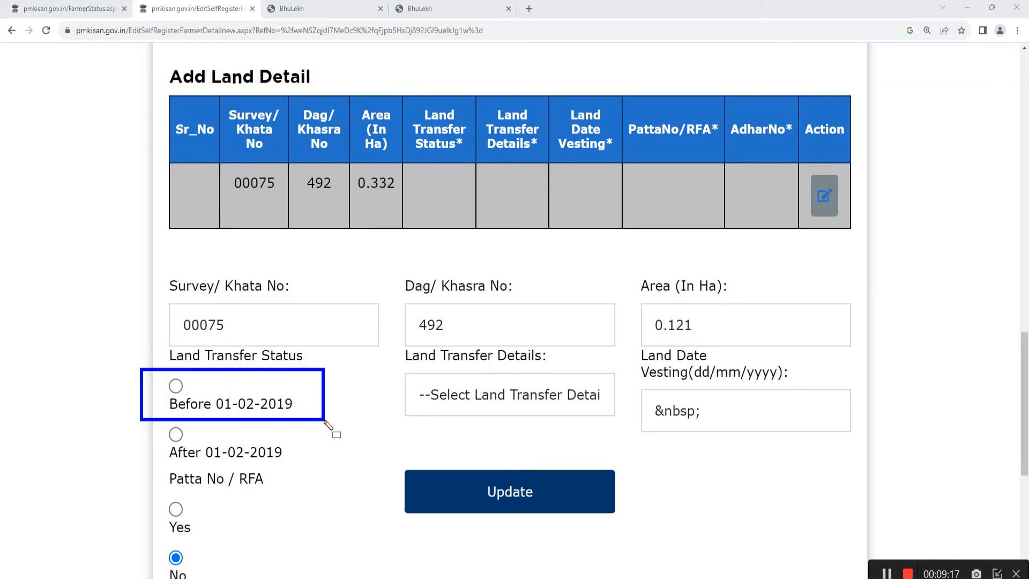
mouse_move(143, 421)
mouse_down()
mouse_move(180, 471)
mouse_move(255, 502)
mouse_move(309, 502)
mouse_up()
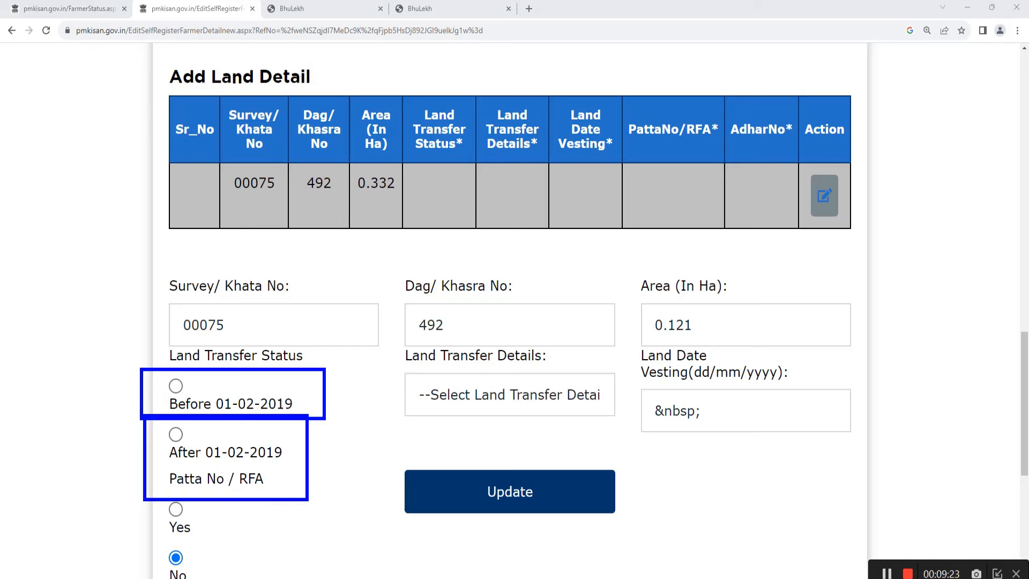
key(Escape)
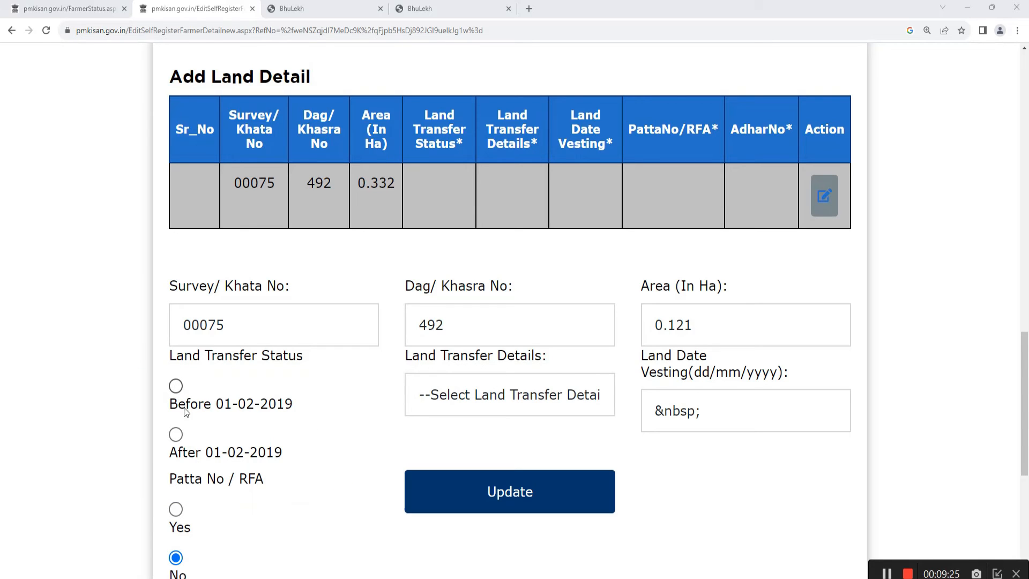
Step: Set the land transfer status to Before 01-02-2019 and the land transfer details to Purchase of Land
click(177, 387)
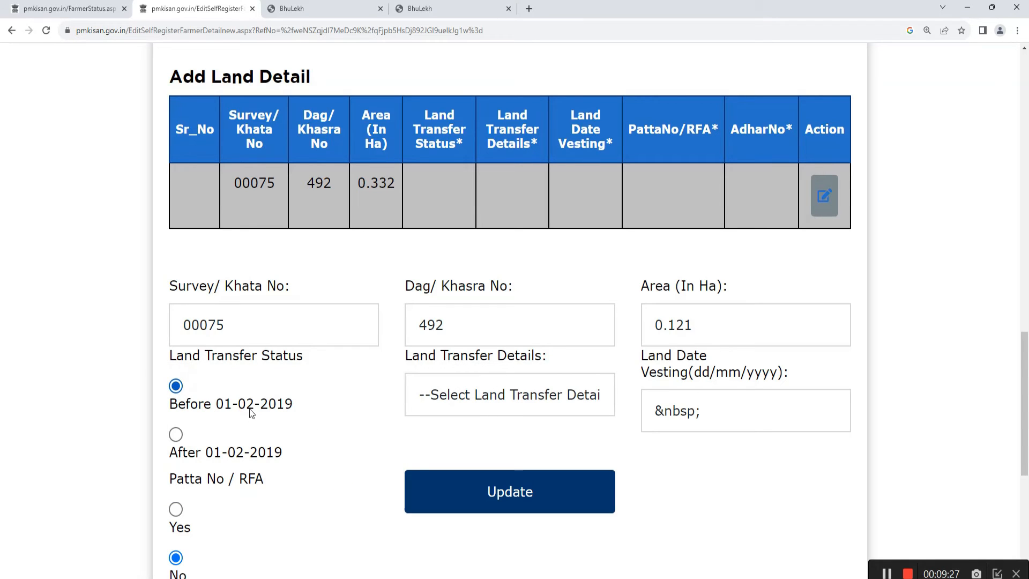
scroll(253, 408, down, 1)
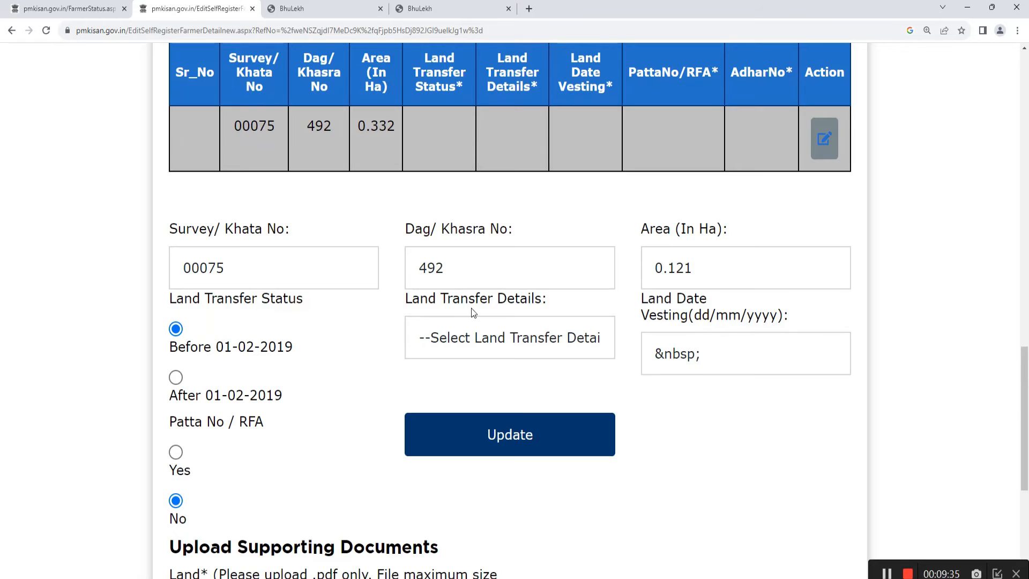
click(506, 337)
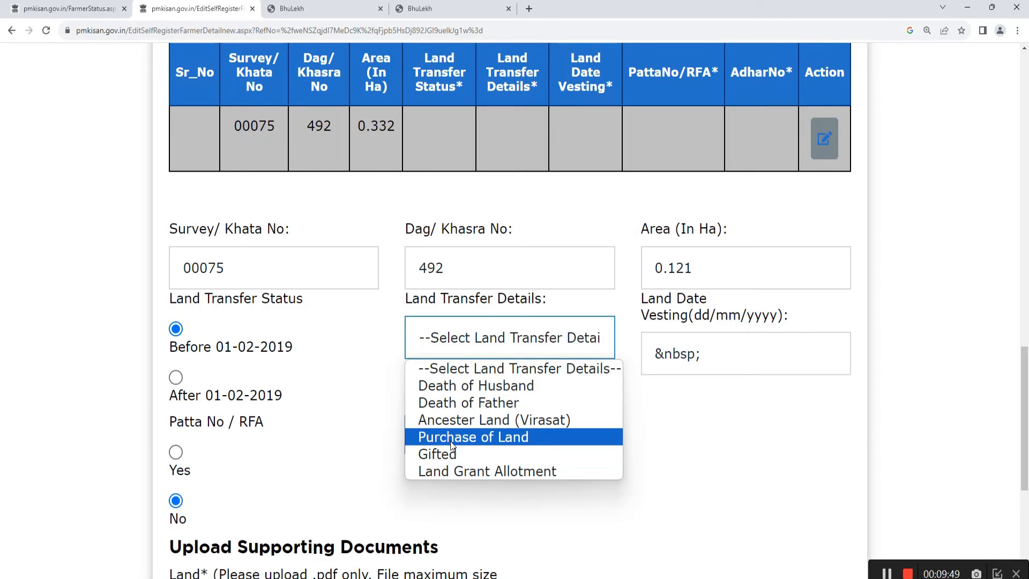
click(508, 438)
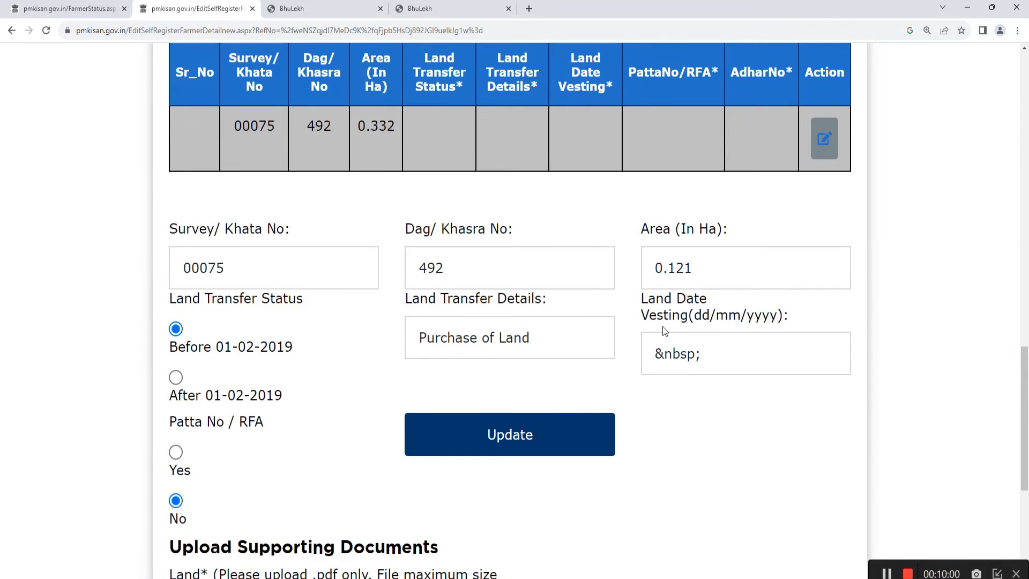
Step: Set the land date vesting of the land entry to 01/01/2012
click(697, 355)
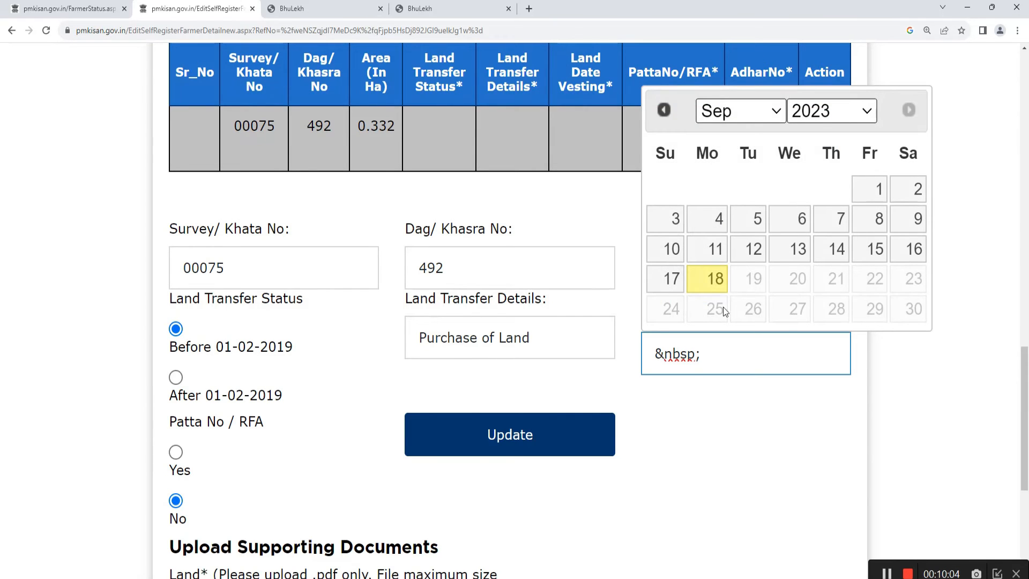
click(819, 118)
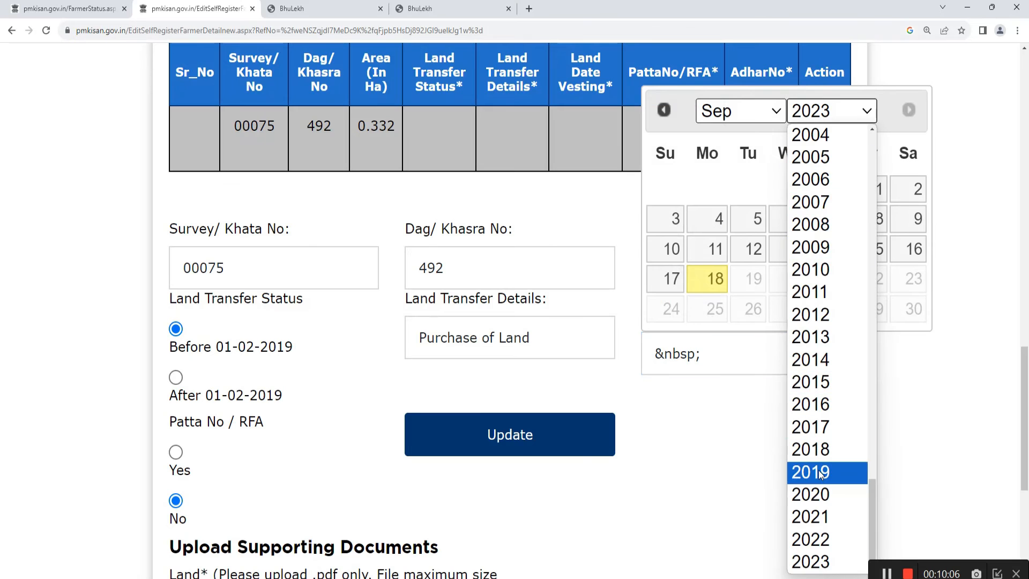
scroll(821, 475, up, 2)
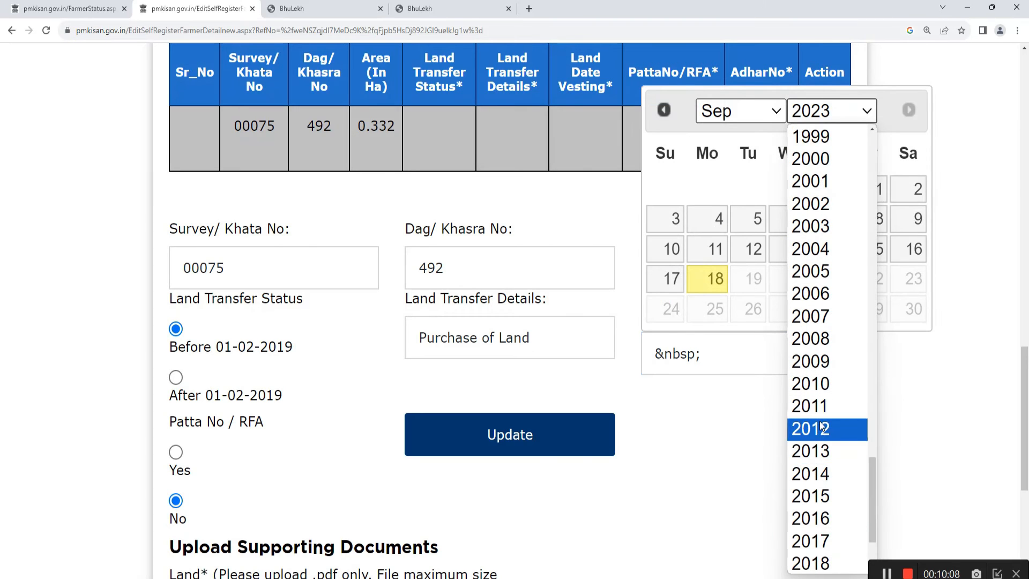
scroll(824, 458, down, 2)
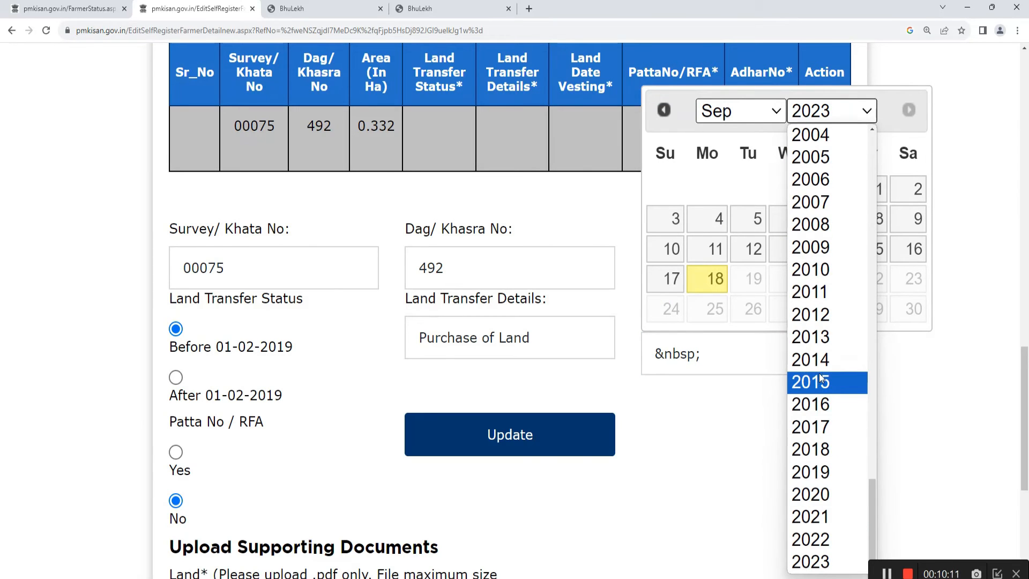
click(822, 321)
click(752, 114)
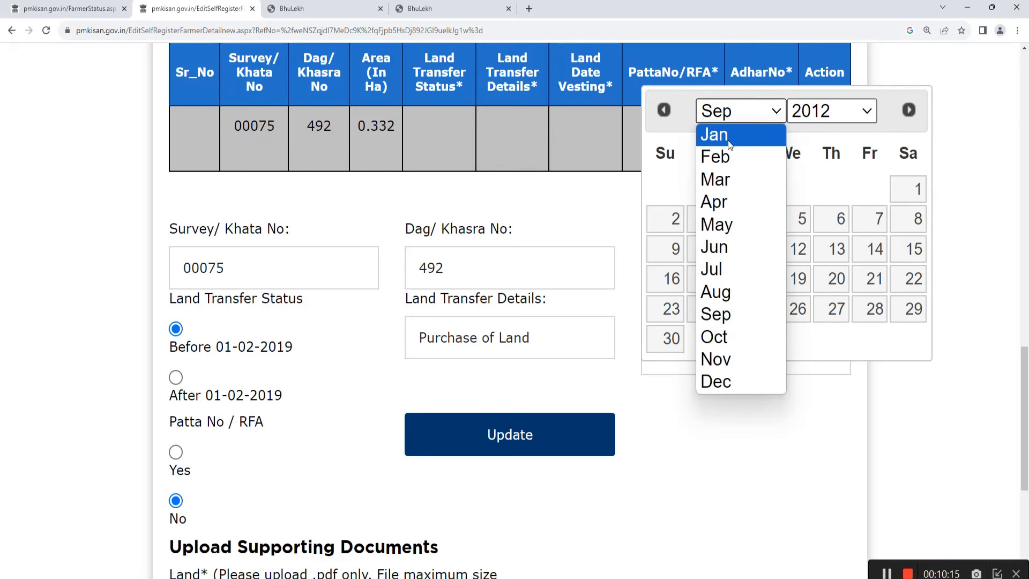
click(714, 134)
click(670, 190)
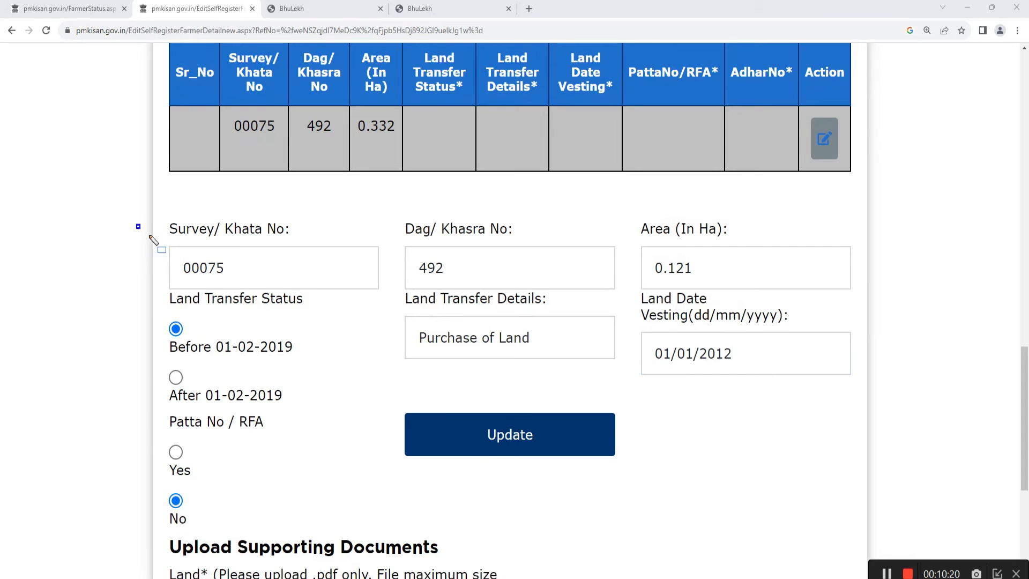
Step: Check the filled-in land fields and update the land entry with them
drag(137, 225, 305, 283)
mouse_move(359, 229)
mouse_down()
mouse_move(503, 303)
mouse_move(552, 303)
mouse_up()
drag(605, 226, 743, 285)
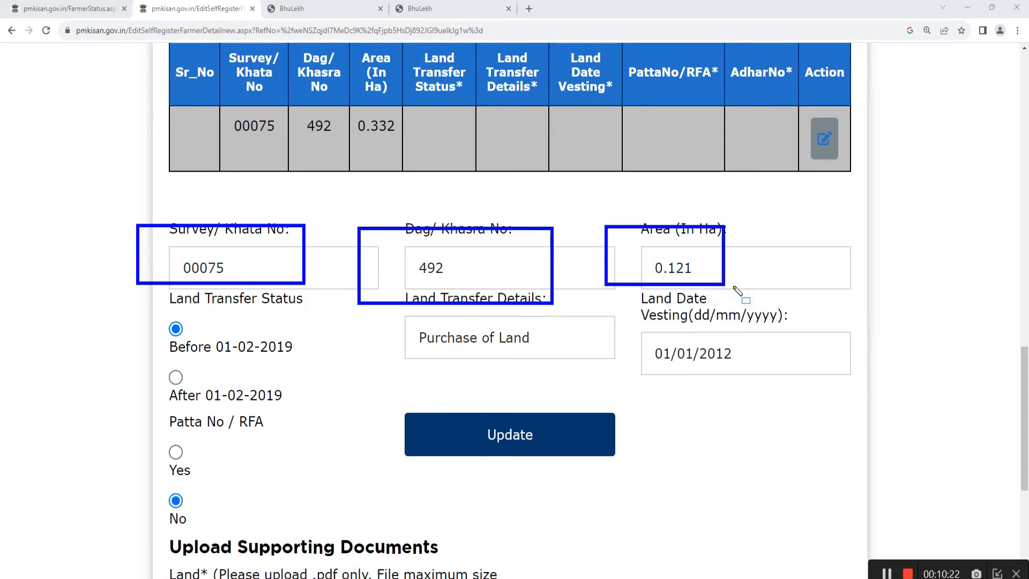
drag(344, 318, 562, 348)
mouse_move(614, 313)
mouse_down()
mouse_move(661, 368)
mouse_move(816, 386)
mouse_up()
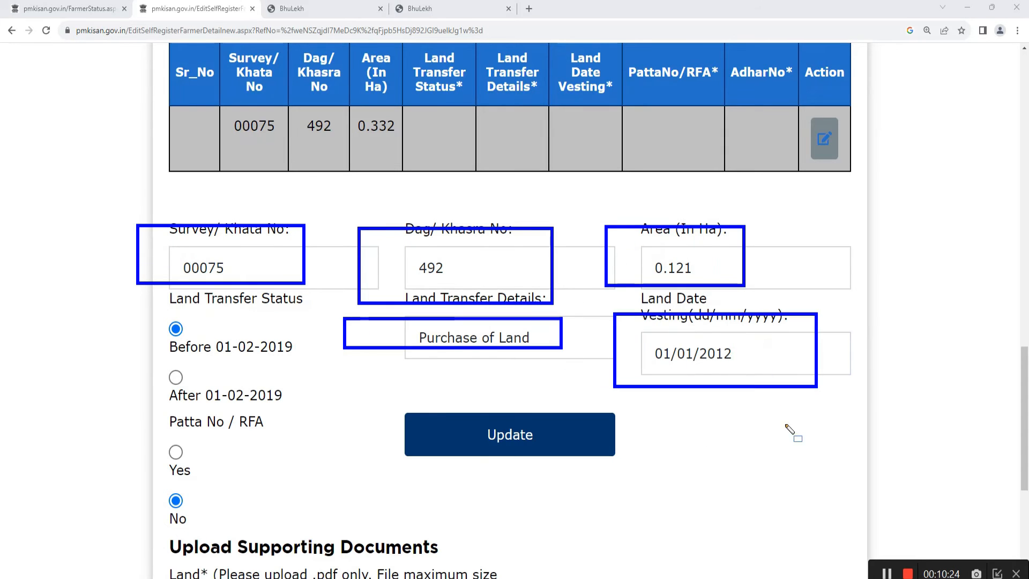
mouse_move(131, 304)
mouse_down()
mouse_move(246, 349)
mouse_move(326, 355)
mouse_up()
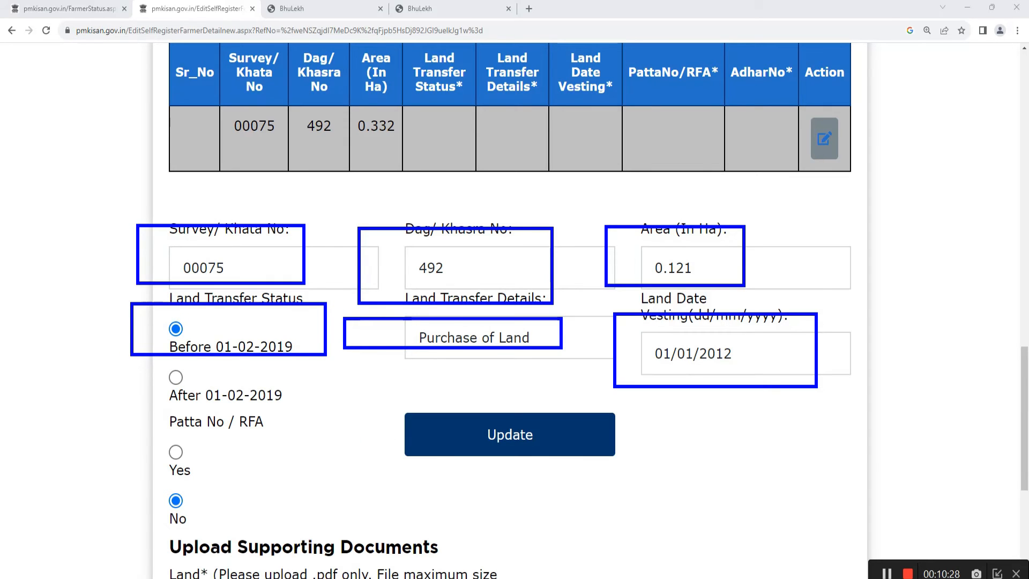
mouse_move(358, 374)
mouse_down()
mouse_move(386, 404)
mouse_move(655, 496)
mouse_up()
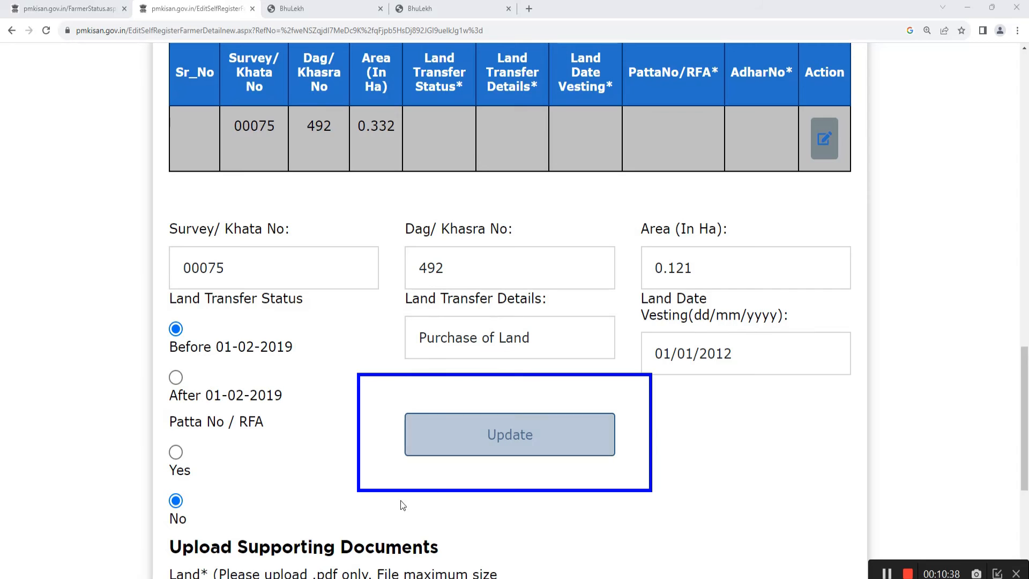
click(527, 435)
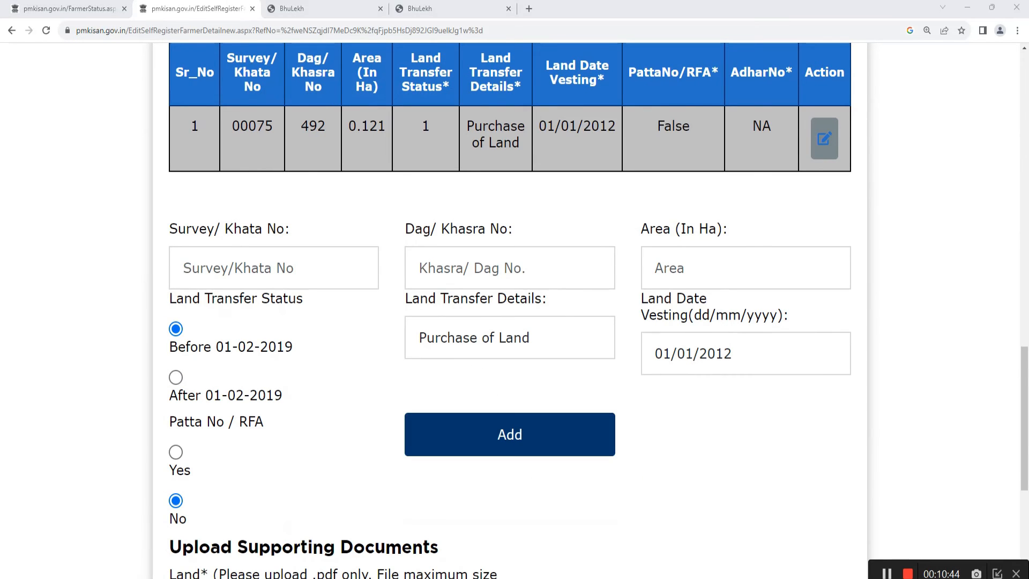
Step: Examine the updated land row's khata, khasra, area, transfer status, transfer details, vesting date, Patta/RFA and Aadhaar columns
drag(209, 41, 282, 184)
drag(284, 45, 345, 201)
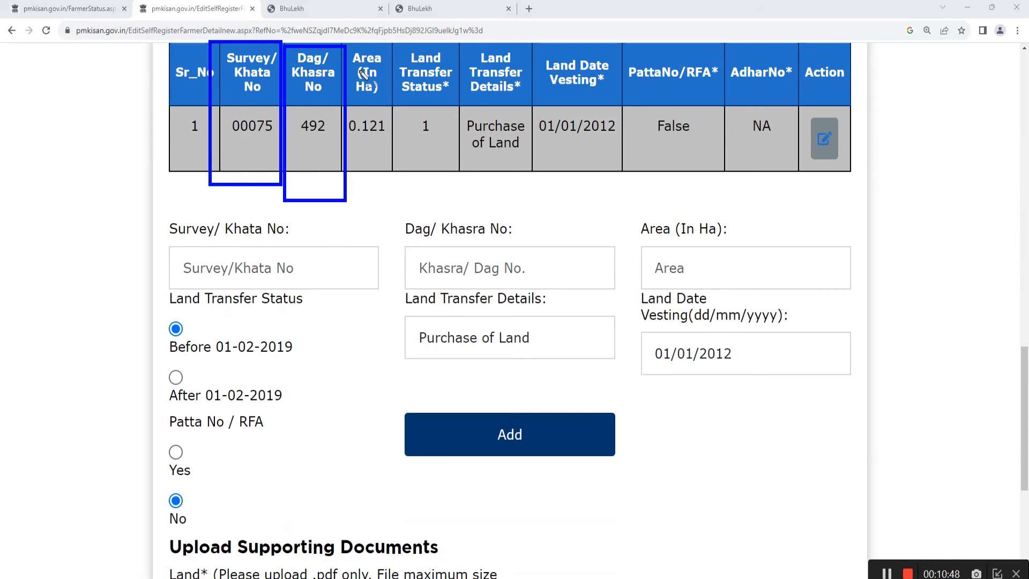
mouse_move(347, 44)
mouse_down()
mouse_move(403, 206)
mouse_move(395, 204)
mouse_up()
mouse_move(398, 39)
mouse_down()
mouse_move(450, 199)
mouse_move(438, 189)
mouse_up()
drag(446, 38, 507, 205)
drag(524, 39, 618, 223)
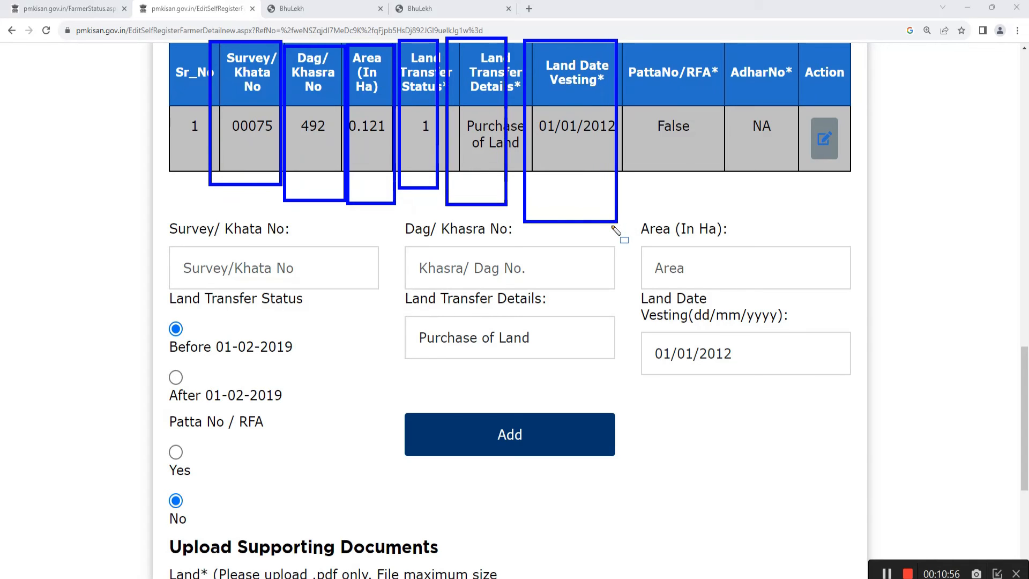
drag(628, 37, 696, 200)
drag(715, 48, 768, 191)
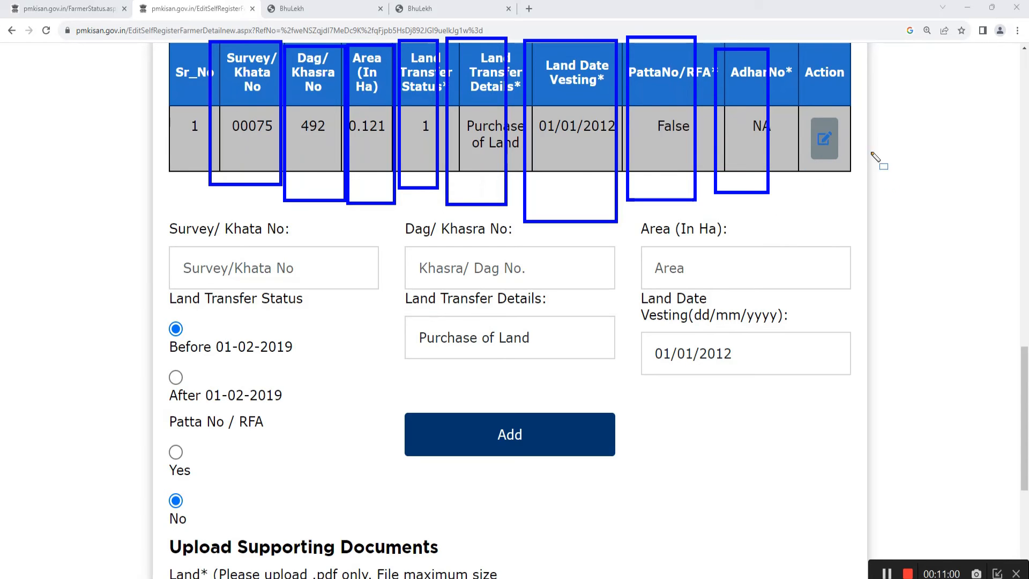
click(231, 574)
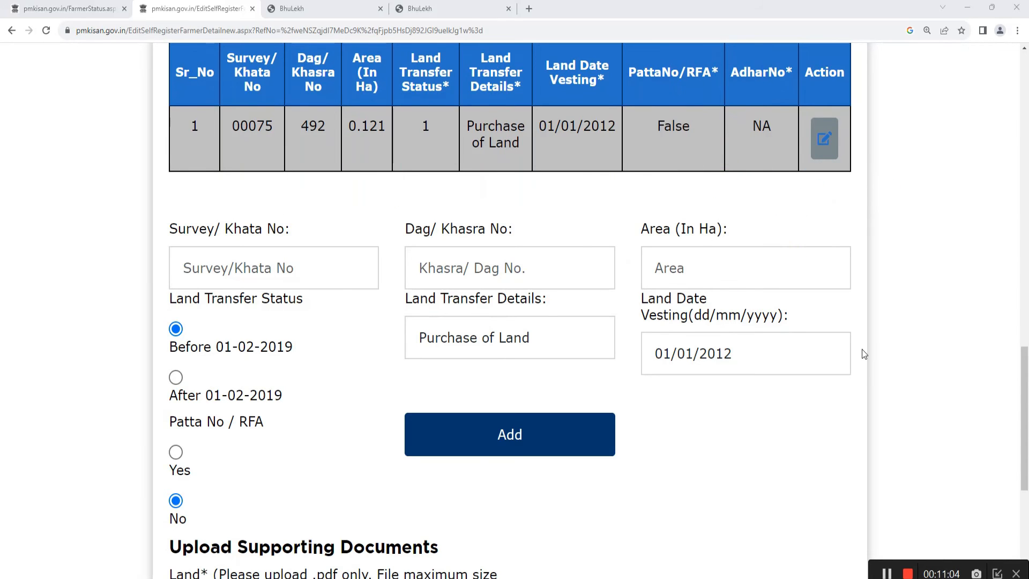
Step: Read the allowed file format and maximum size for the supporting land document
scroll(863, 349, down, 5)
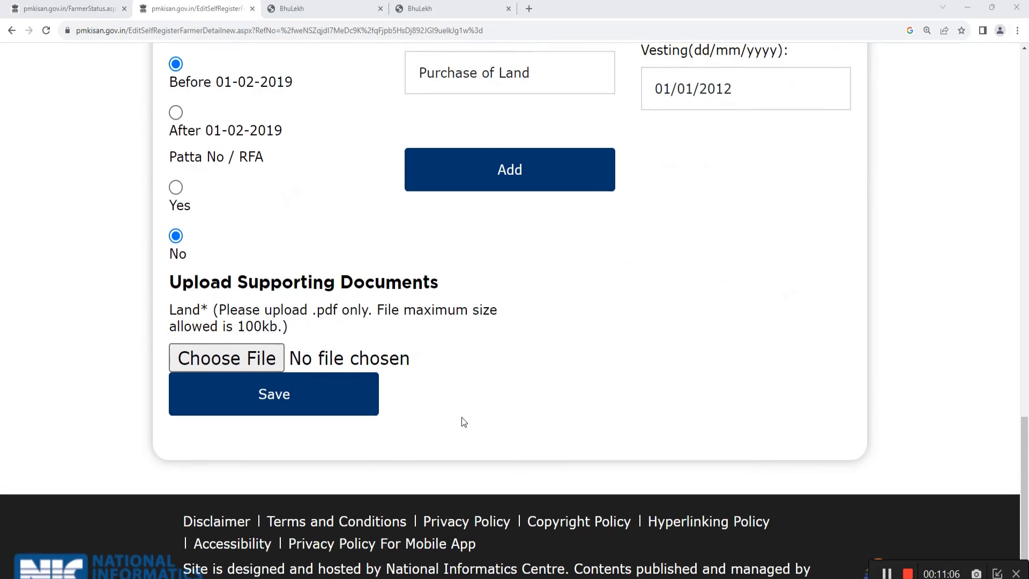
scroll(462, 417, up, 1)
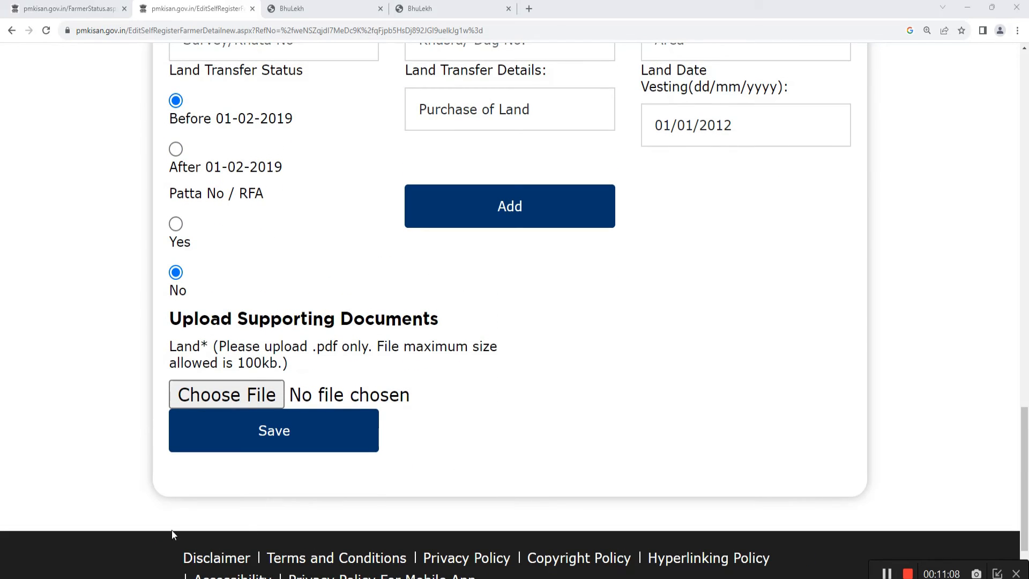
drag(138, 284, 477, 339)
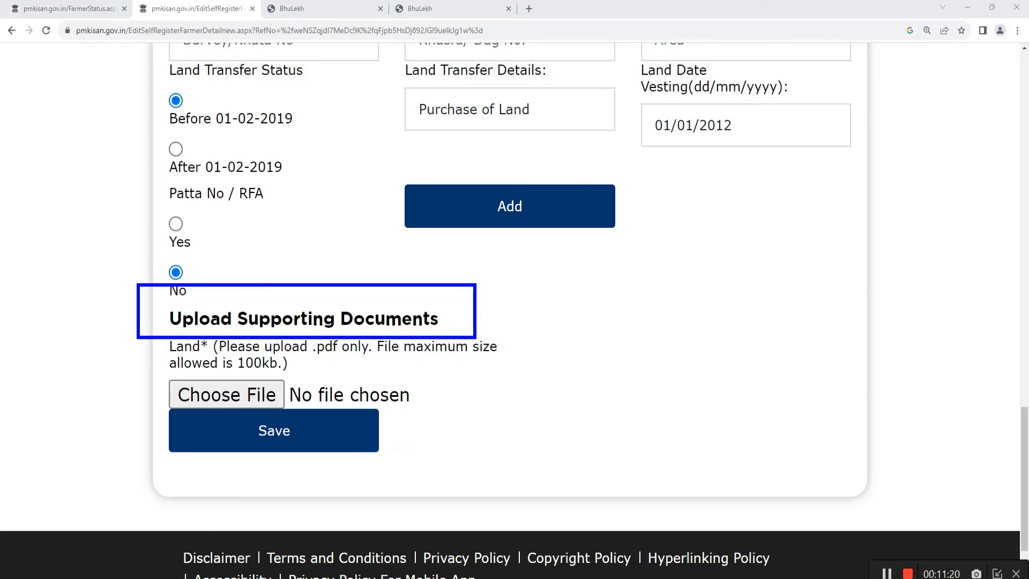
key(ctrl+z)
mouse_move(129, 319)
mouse_down()
mouse_move(395, 372)
mouse_move(525, 369)
mouse_up()
drag(305, 321, 373, 369)
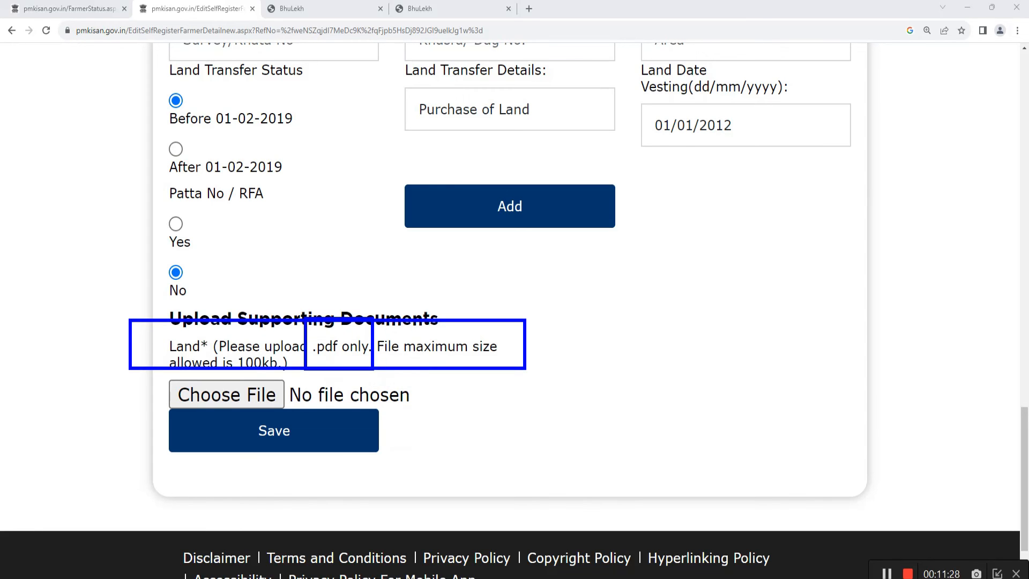
key(Escape)
drag(151, 350, 297, 372)
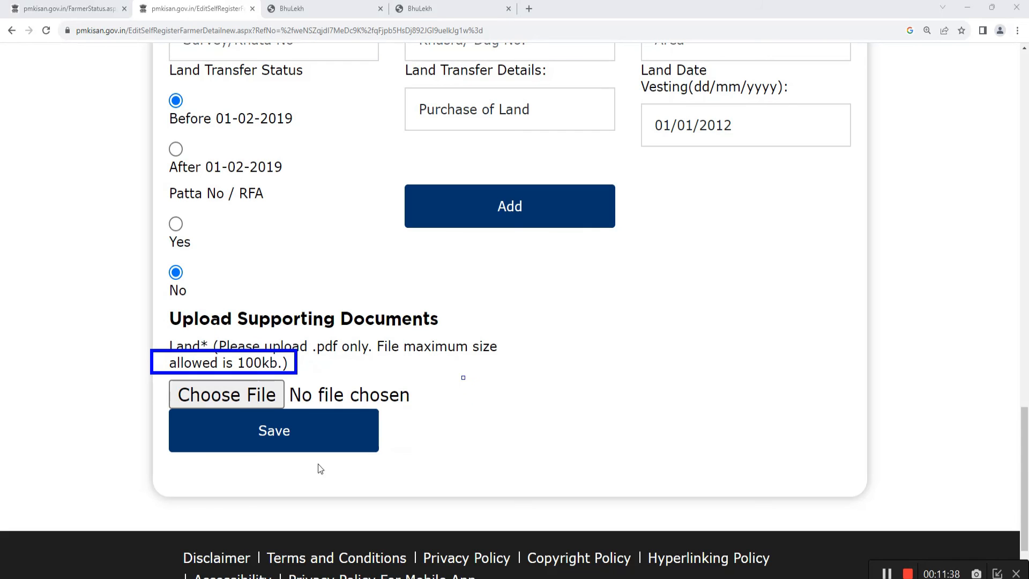
key(Escape)
key(ctrl+alt+d)
mouse_move(140, 361)
mouse_down()
mouse_move(201, 401)
mouse_move(294, 411)
mouse_up()
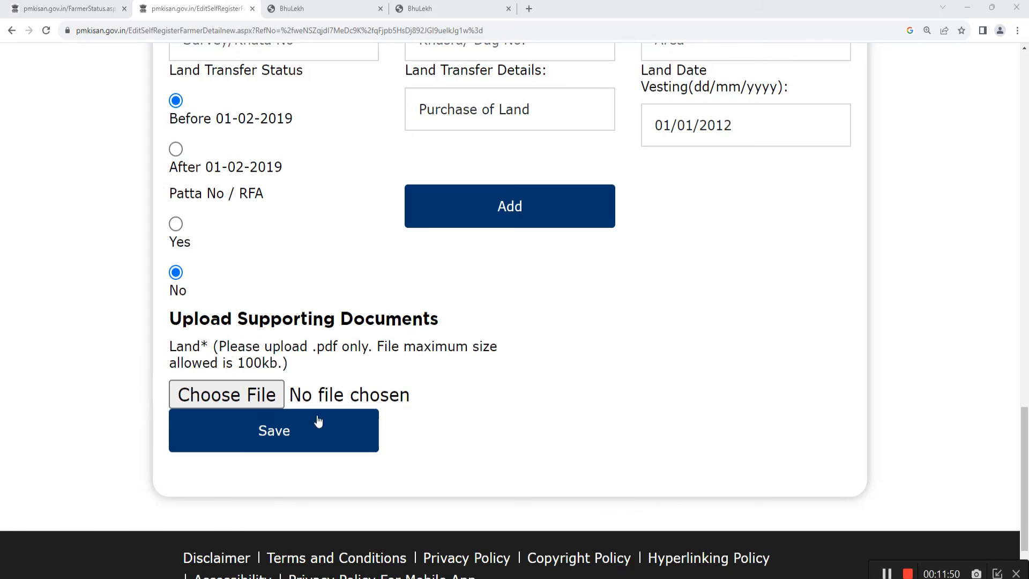
click(885, 572)
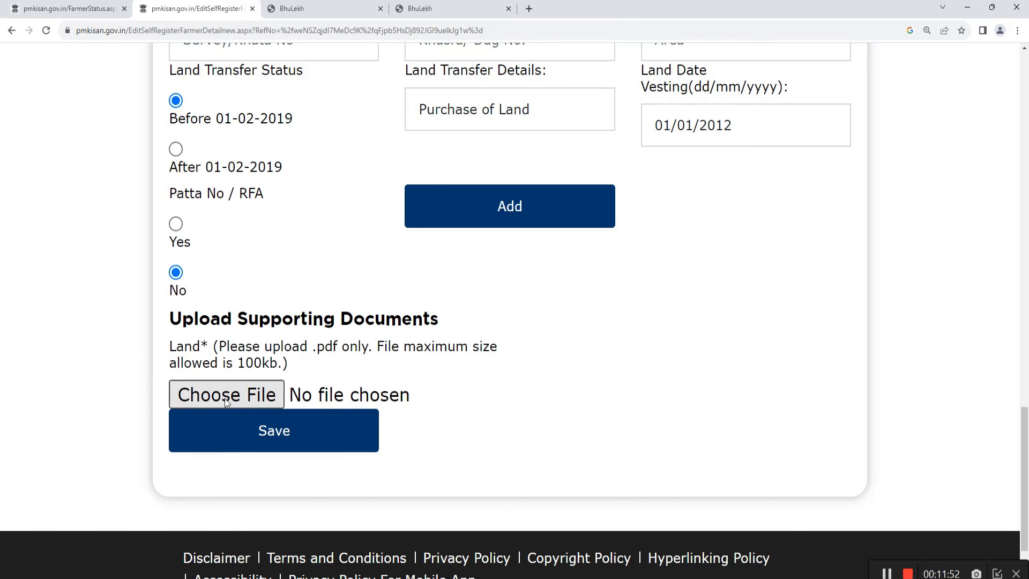
Step: Attach IMG_0005.pdf from the 2023_09_18 folder as the supporting land document
click(256, 401)
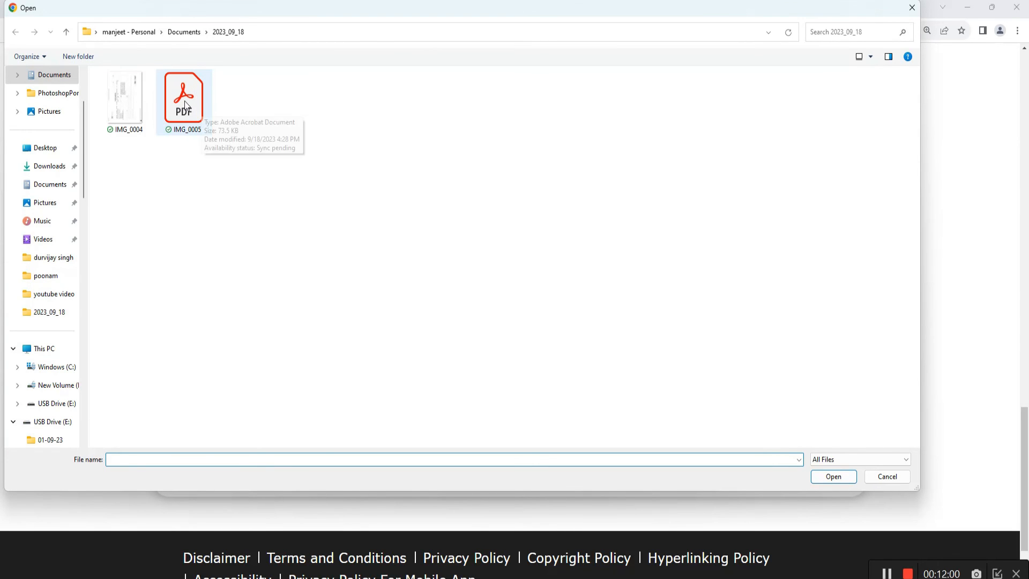
click(172, 97)
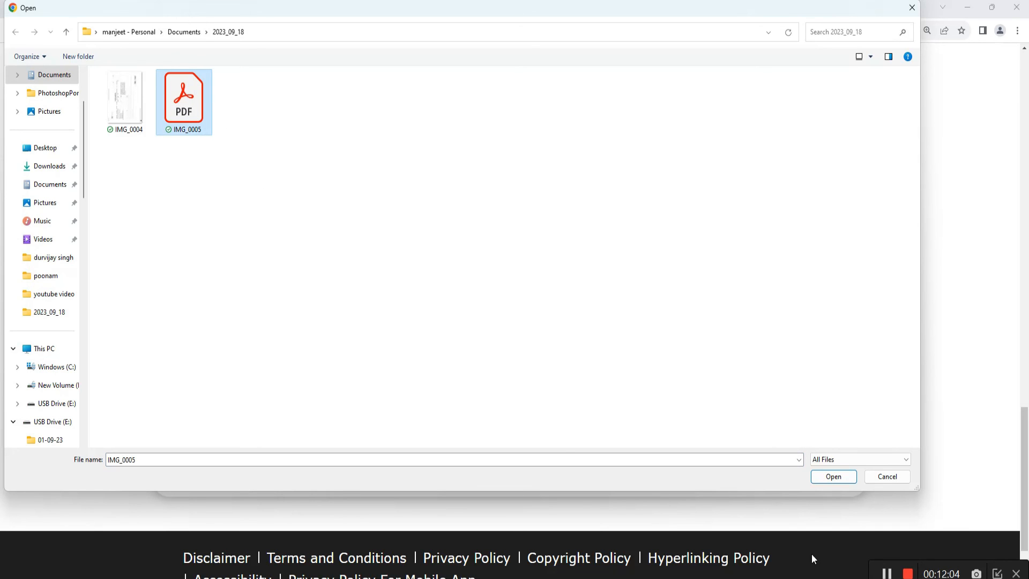
double_click(188, 102)
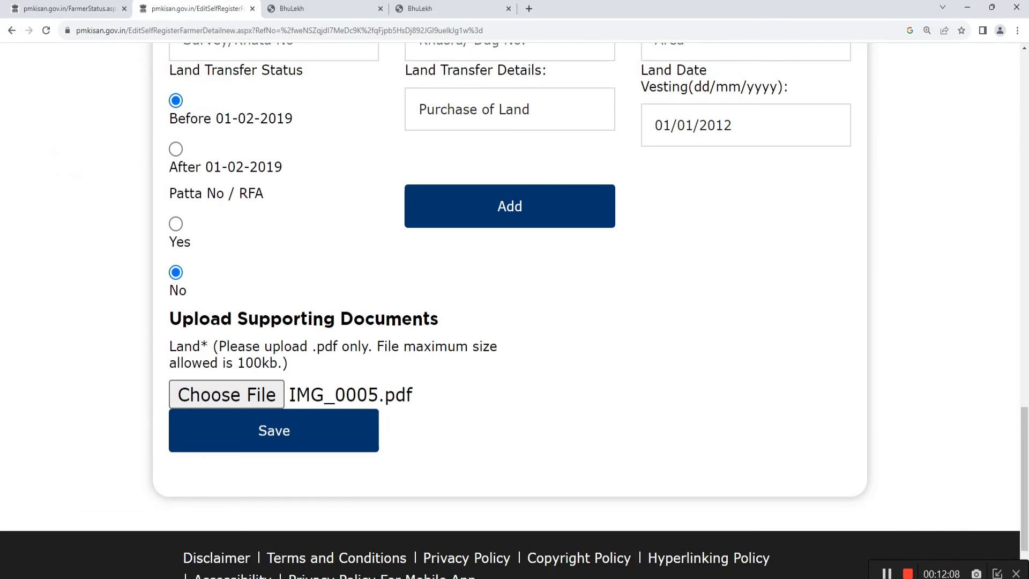
Step: Save the corrected farmer registration and check the record's update status
mouse_move(196, 398)
mouse_down()
mouse_move(281, 471)
mouse_move(360, 471)
mouse_up()
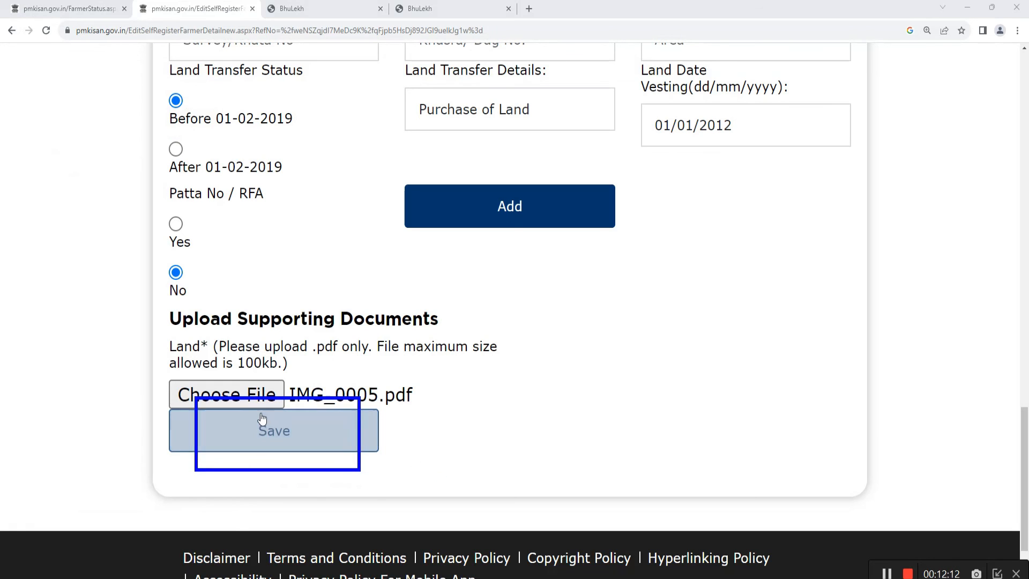
click(303, 435)
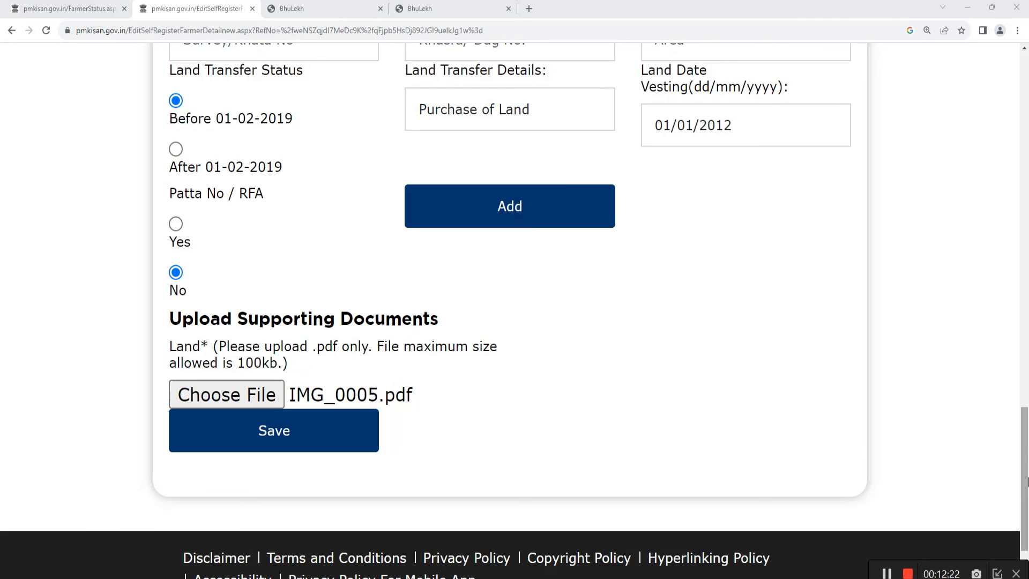
scroll(463, 454, up, 1)
scroll(429, 472, down, 1)
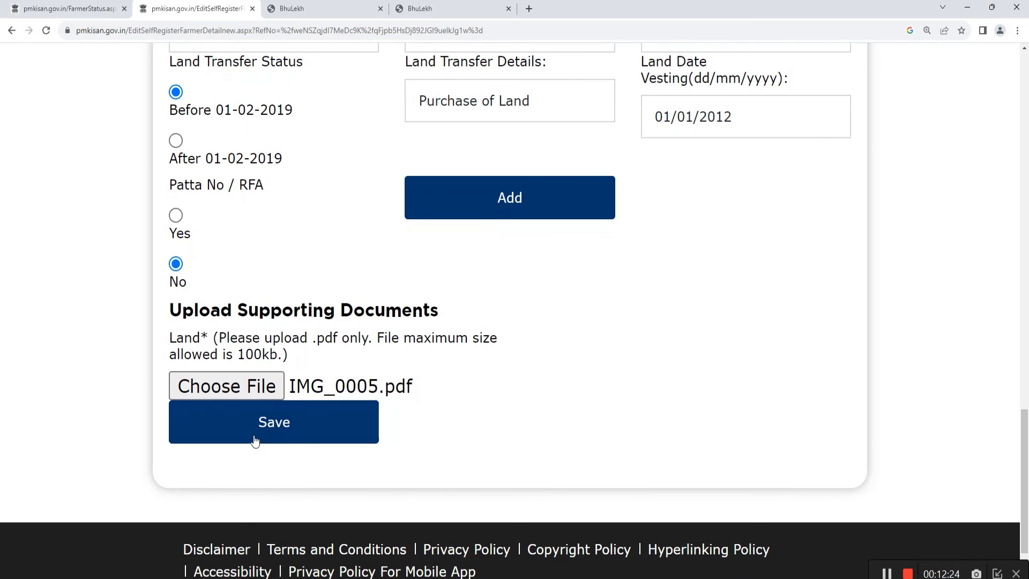
click(290, 426)
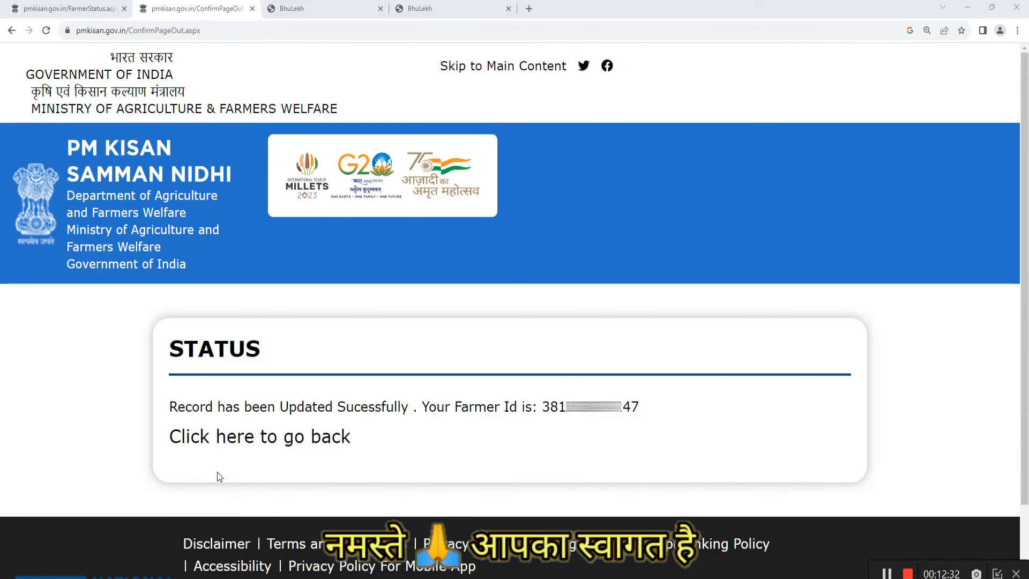
mouse_move(122, 368)
mouse_down()
mouse_move(154, 414)
mouse_move(399, 498)
mouse_move(419, 495)
mouse_up()
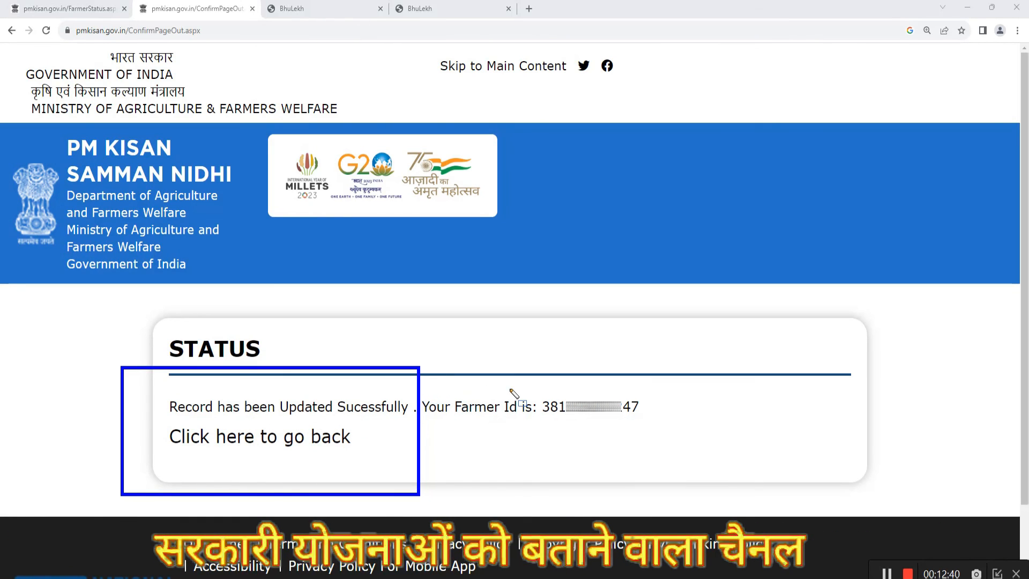
mouse_move(523, 368)
mouse_down()
mouse_move(544, 388)
mouse_move(695, 448)
mouse_up()
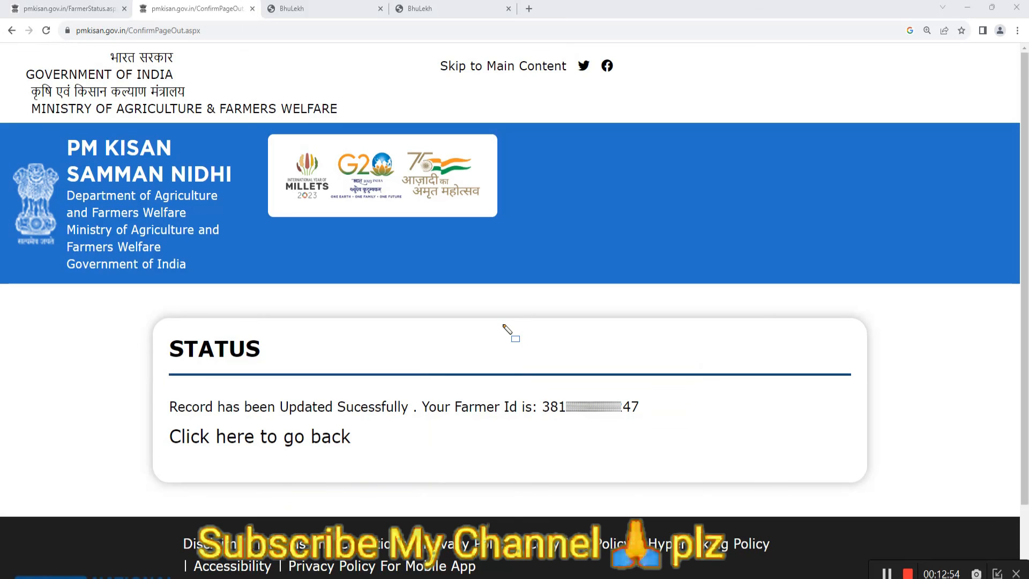
scroll(505, 328, down, 1)
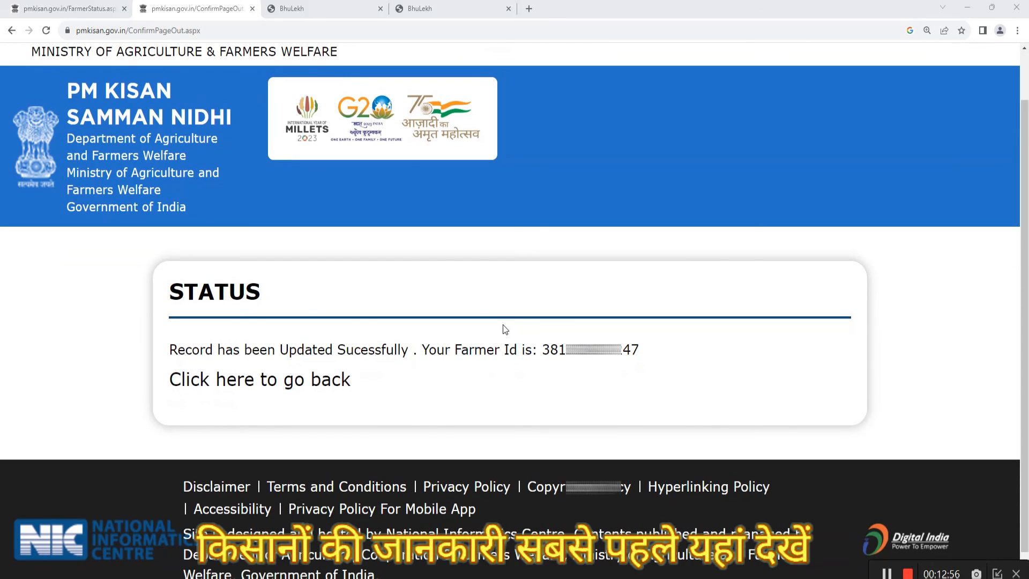